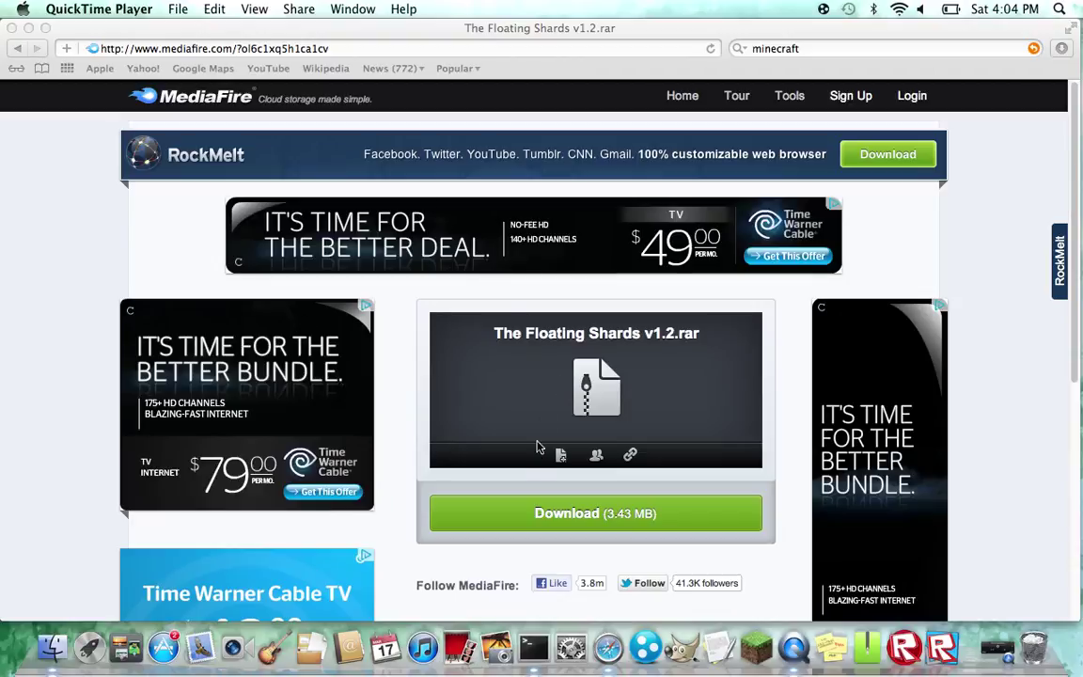
Step: Download The Floating Shards v1.2.rar from its MediaFire page and display the browser's list of downloads
click(533, 519)
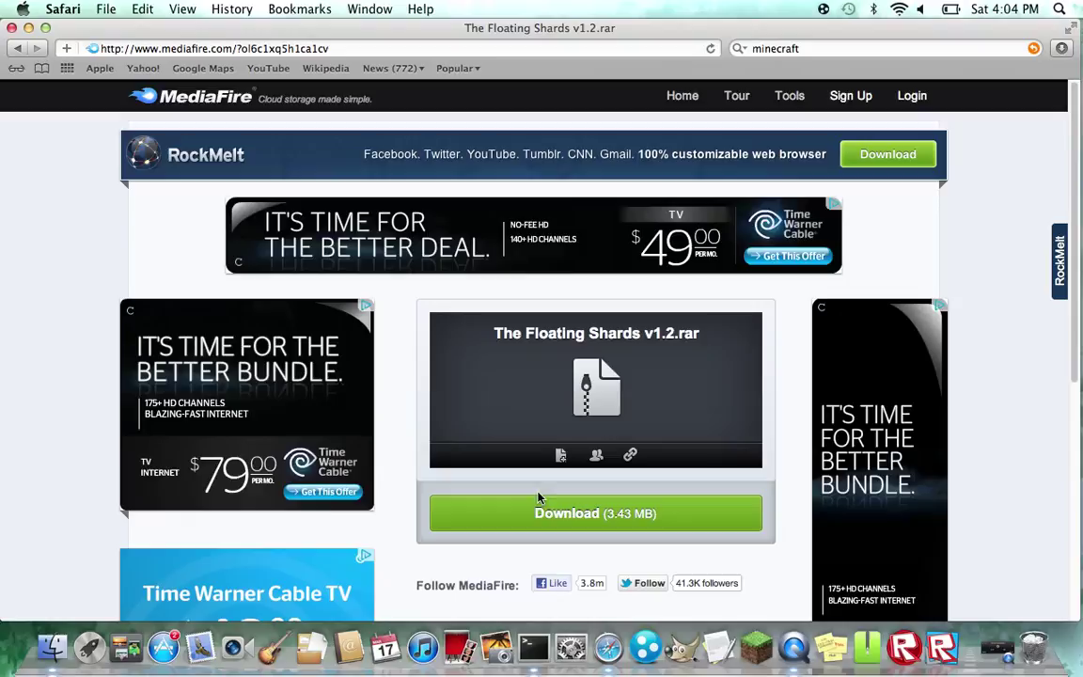
click(536, 512)
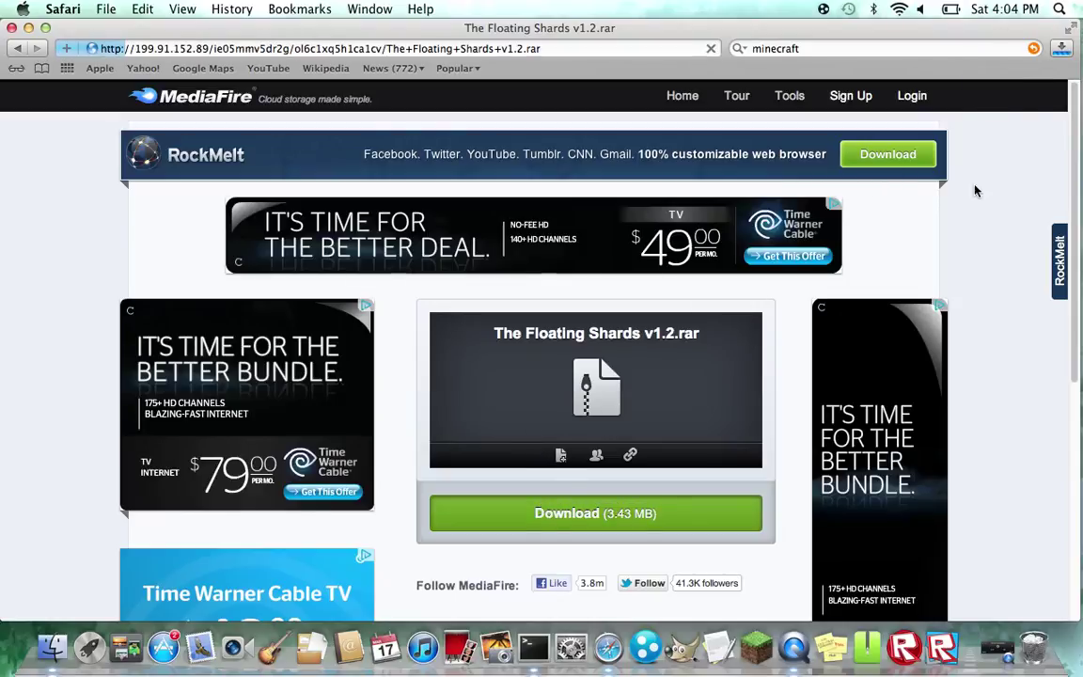
click(1060, 49)
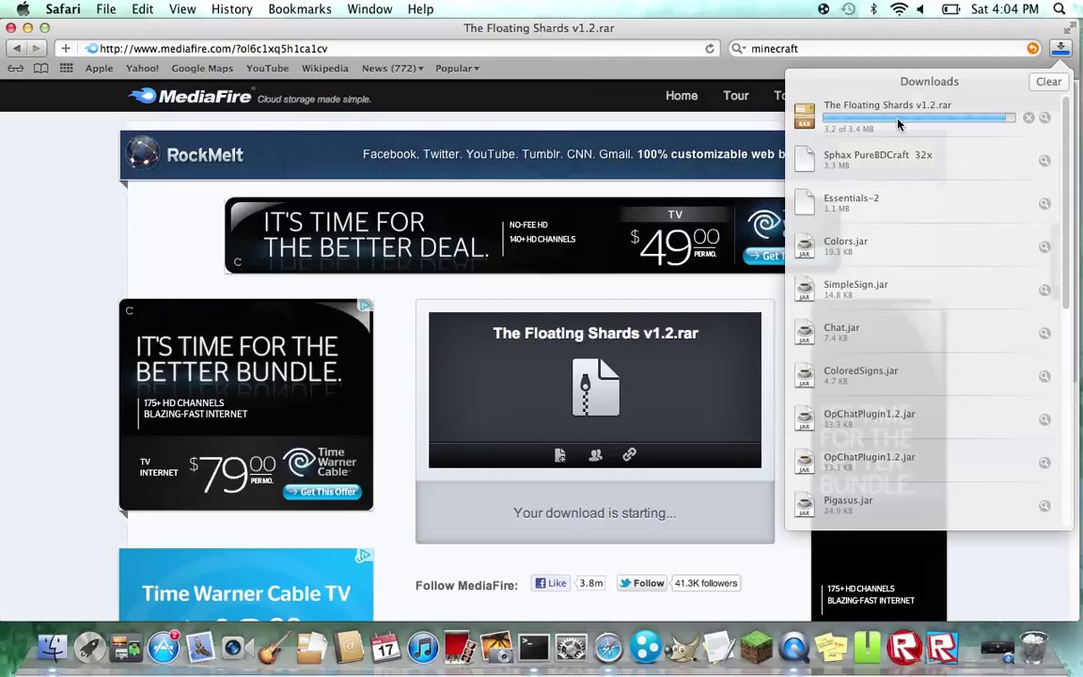
Step: Reveal the downloaded The Floating Shards v1.2.rar in Finder and move it to the desktop, clearing the open windows away
right_click(900, 120)
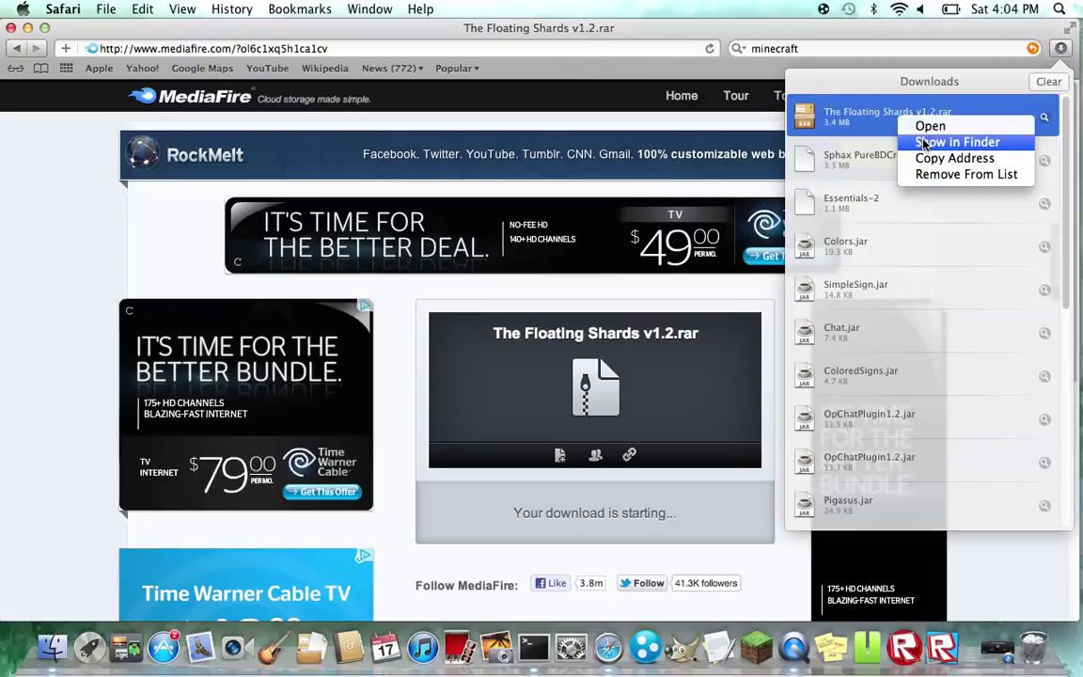
click(957, 142)
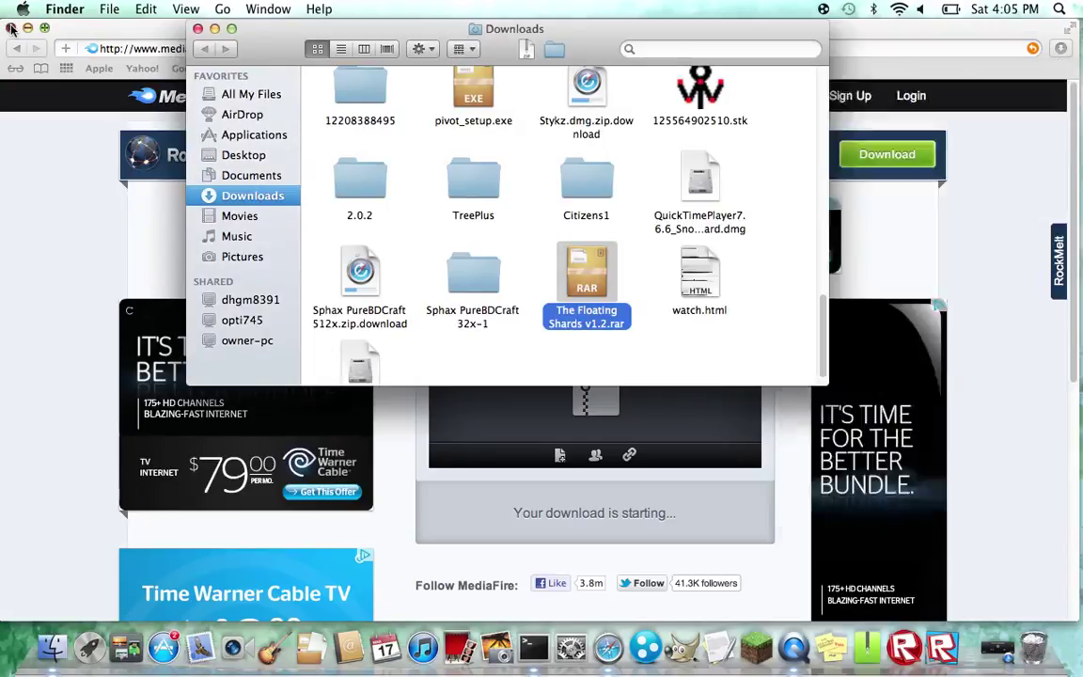
key(super+alt+h)
drag(568, 268, 435, 268)
click(198, 28)
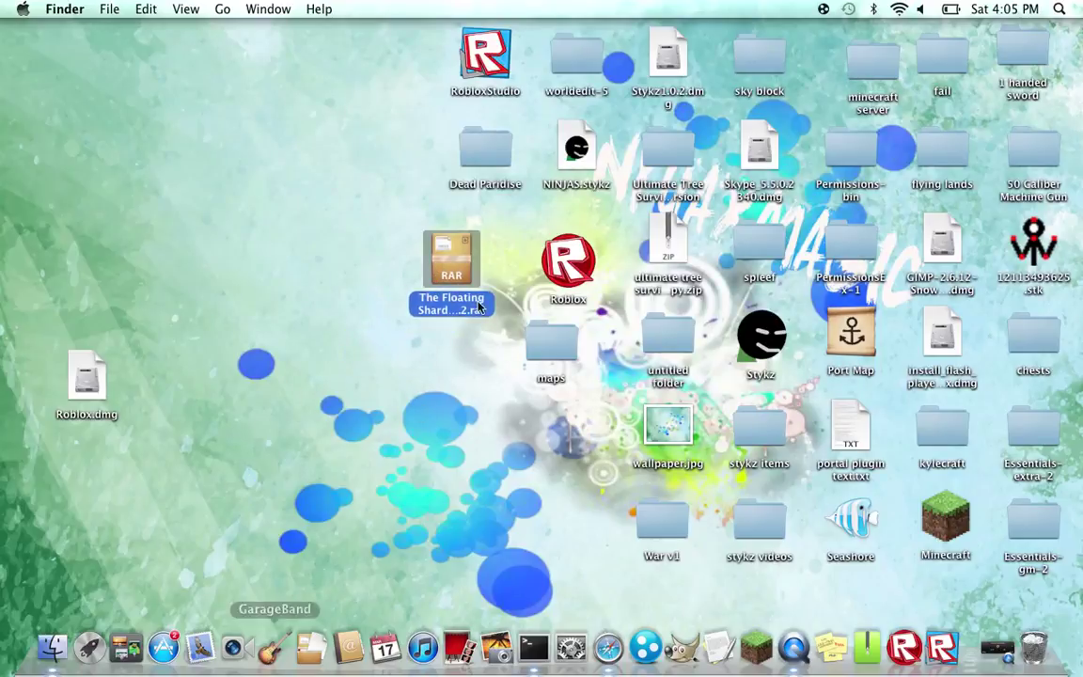
right_click(460, 245)
mouse_move(555, 262)
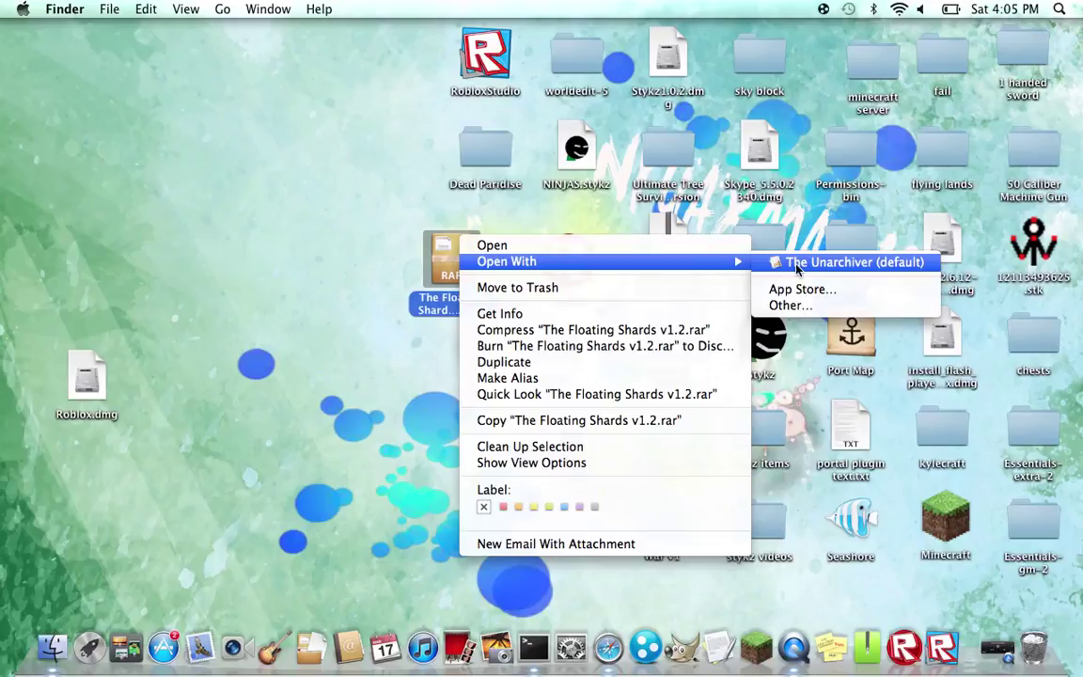
click(344, 475)
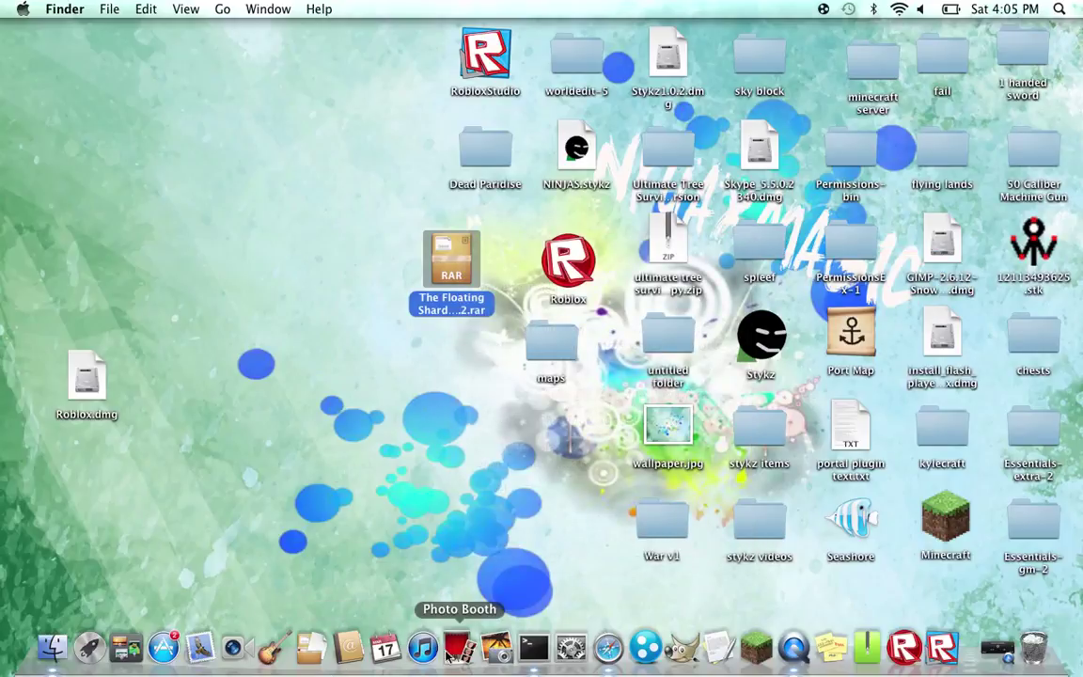
Step: Search the App Store for "the unarchiver" and view The Unarchiver's product page, closing the store when done
click(158, 659)
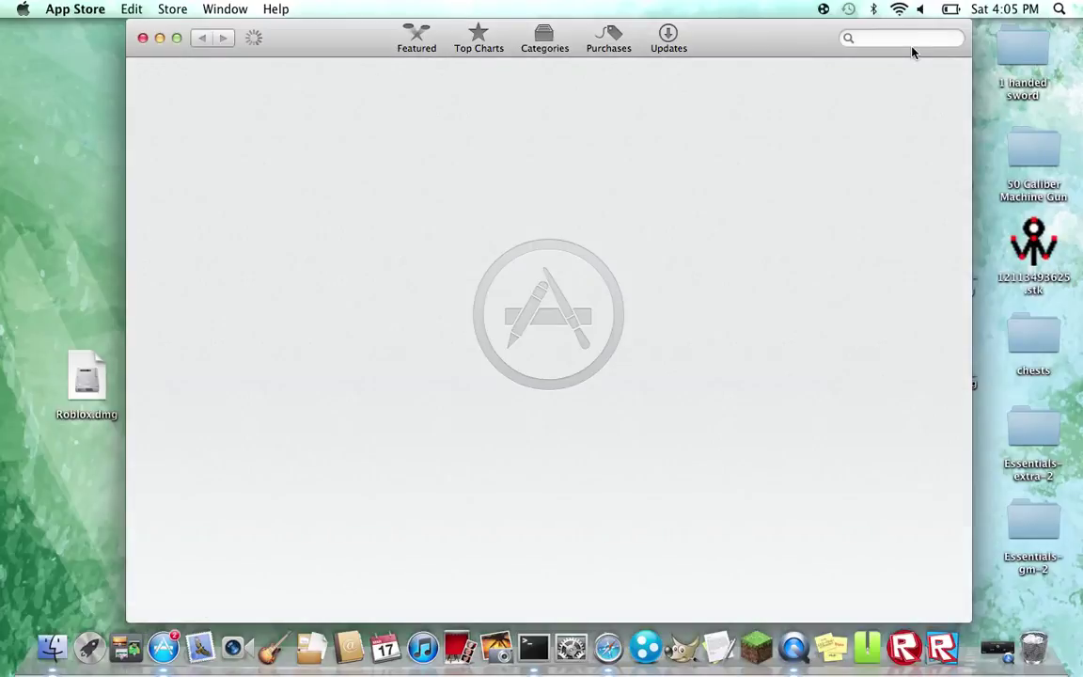
click(916, 39)
text(the un)
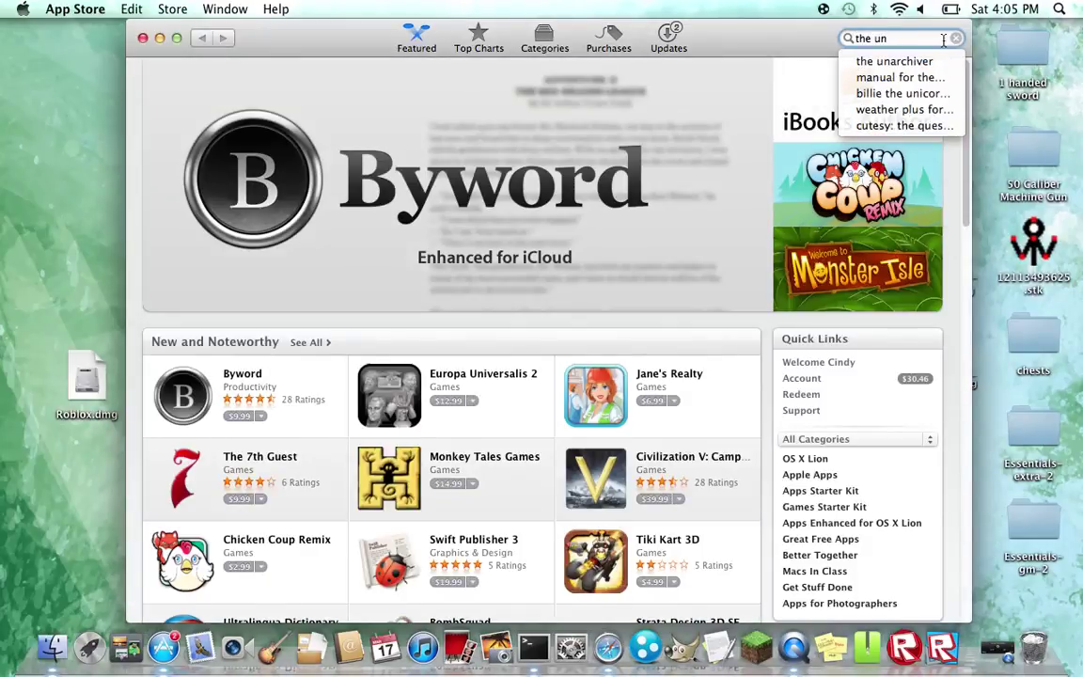
click(923, 77)
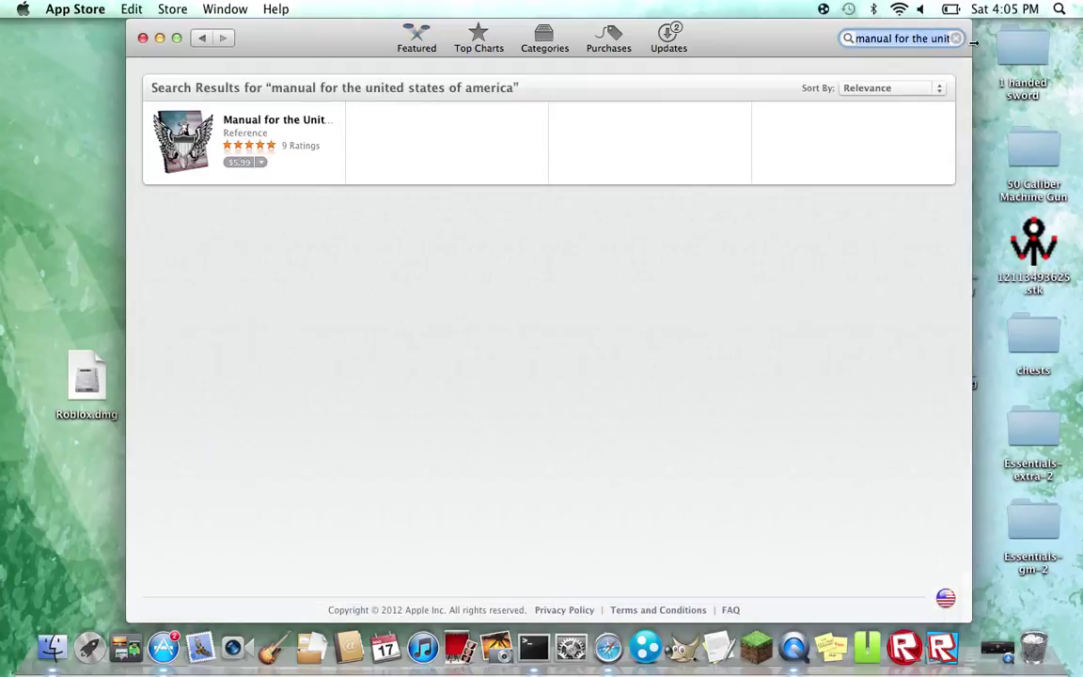
click(957, 41)
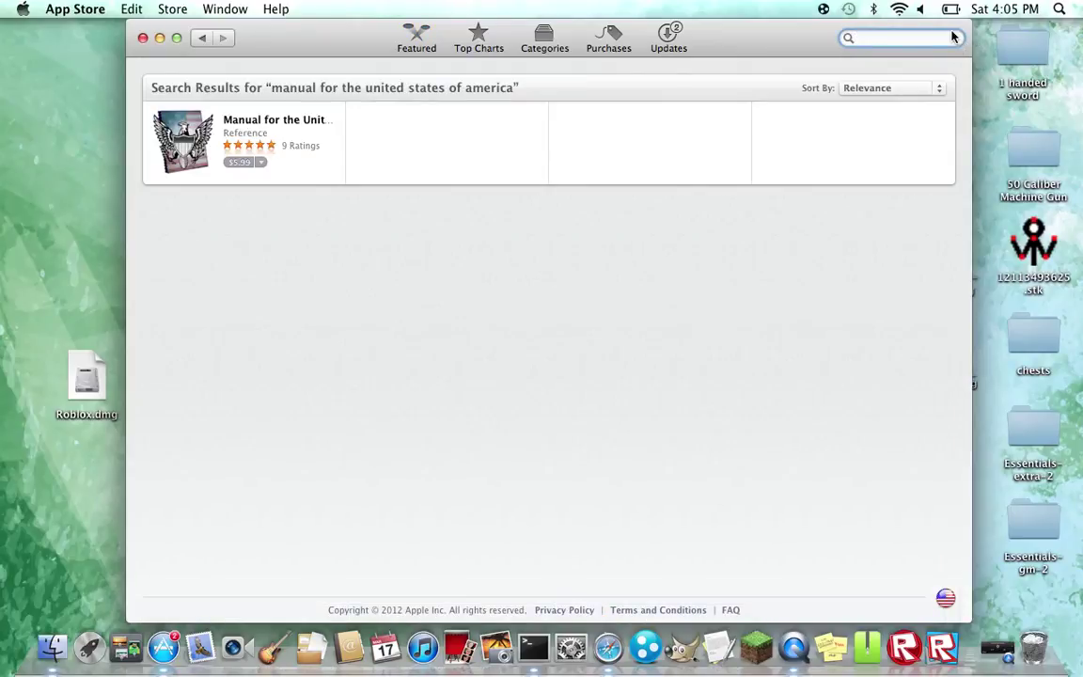
text(the unarchiver)
click(901, 78)
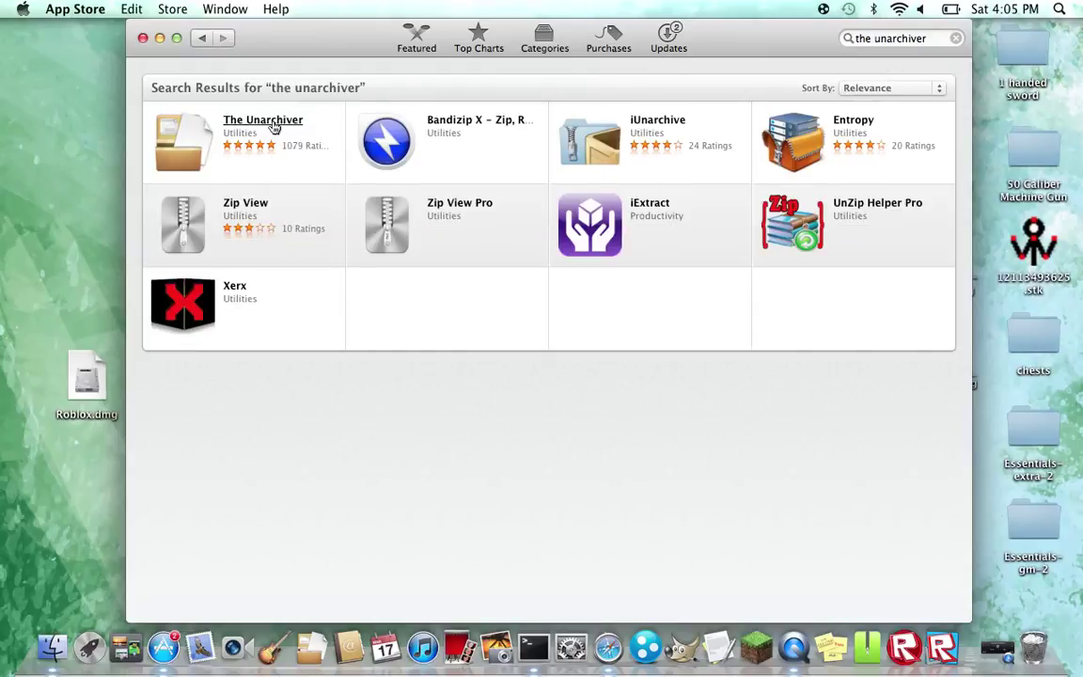
click(271, 122)
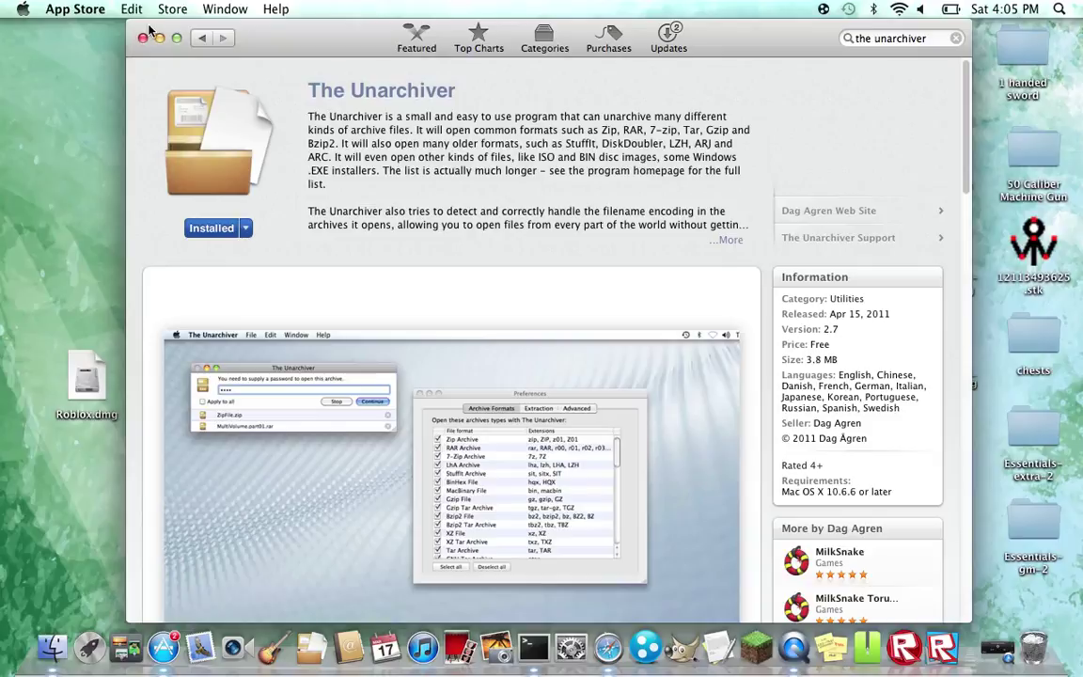
click(144, 38)
Step: Extract The Floating Shards v1.2.rar on the desktop with The Unarchiver
right_click(453, 252)
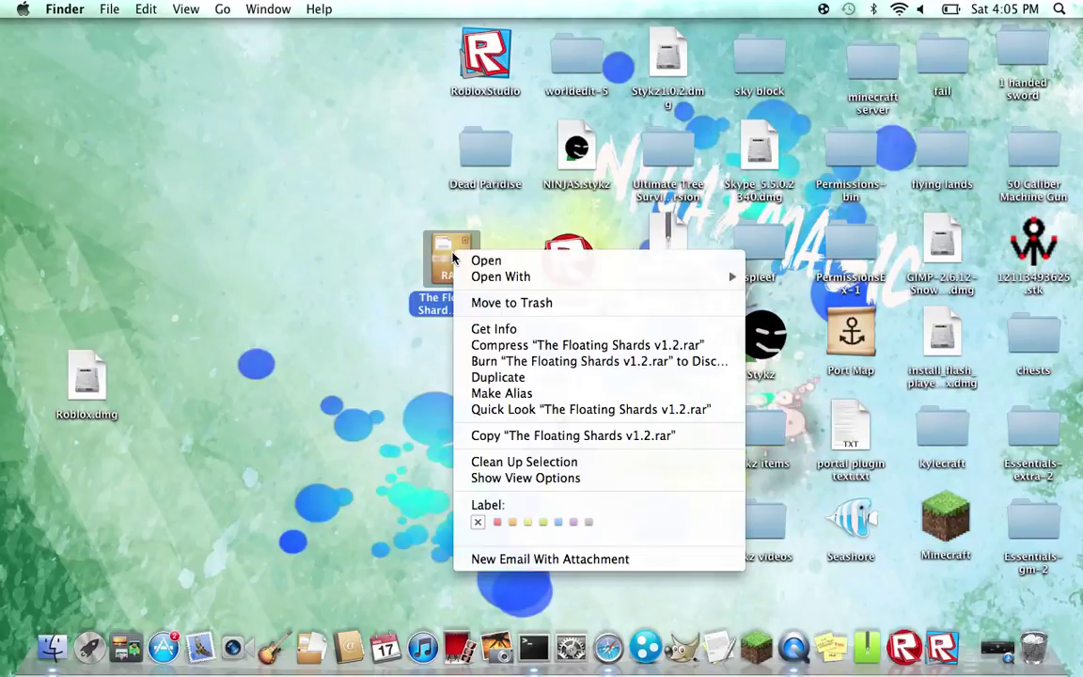
mouse_move(583, 280)
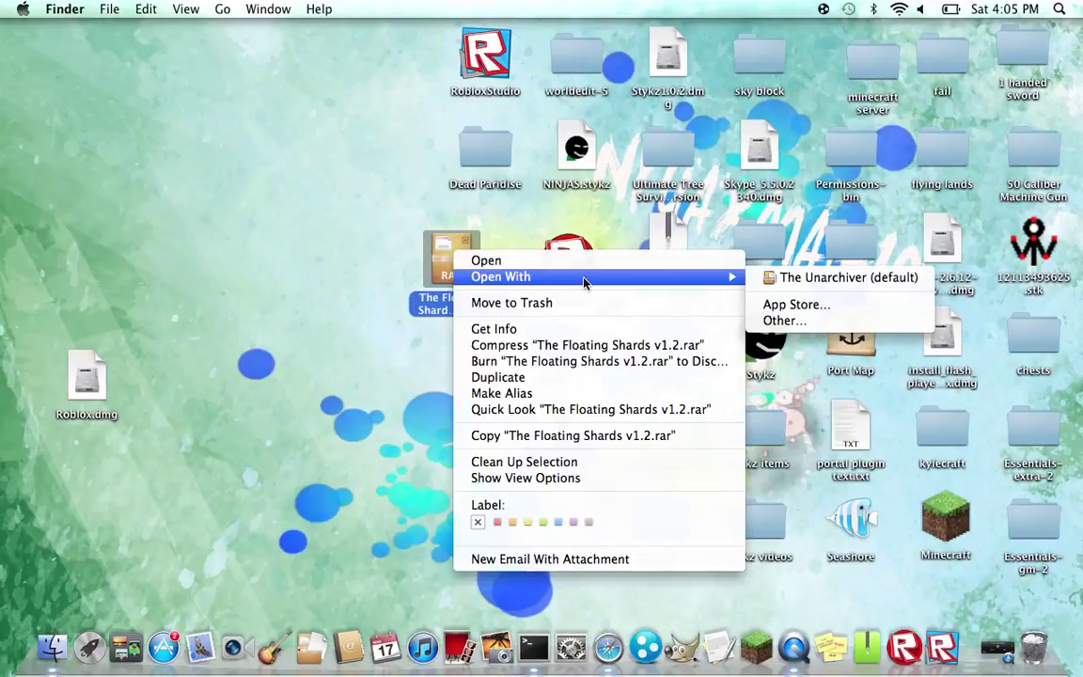
click(776, 278)
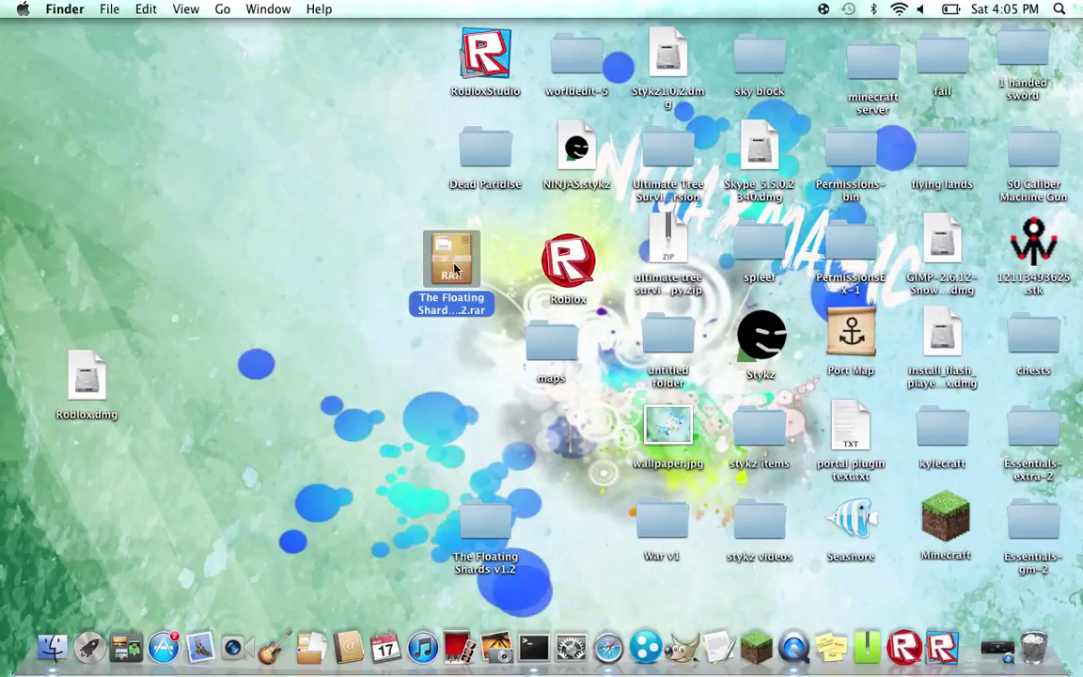
Step: Place the extracted The Floating Shards v1.2 folder below Dead Paridise, check its contents, and set the RAR archive aside on the desktop
drag(485, 302, 433, 320)
click(486, 520)
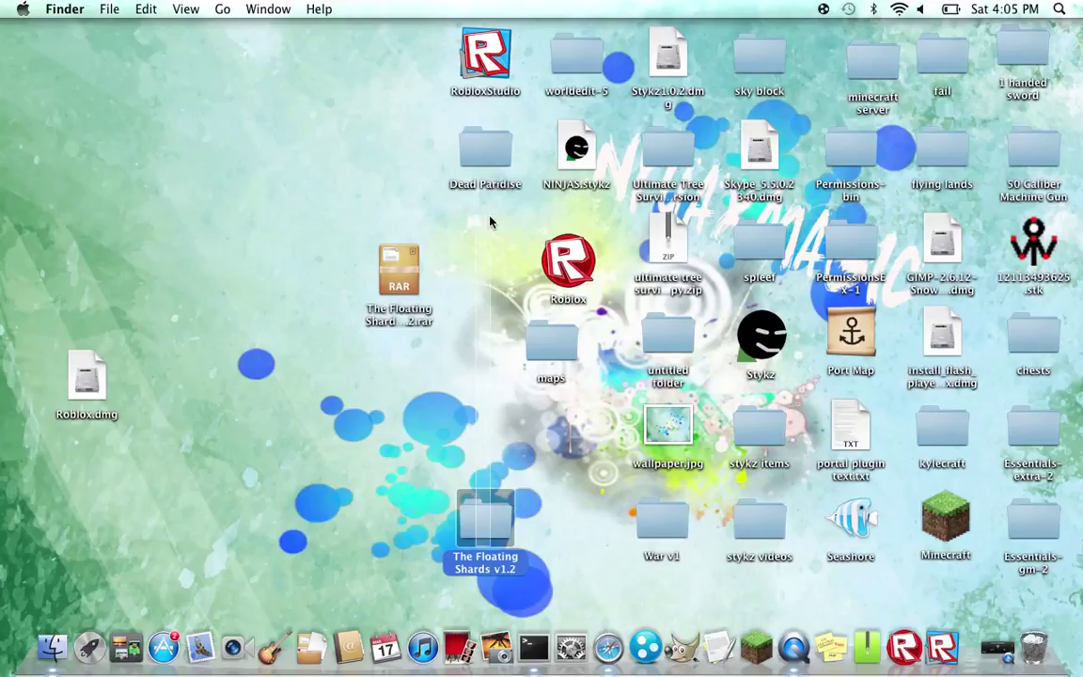
drag(491, 522, 494, 232)
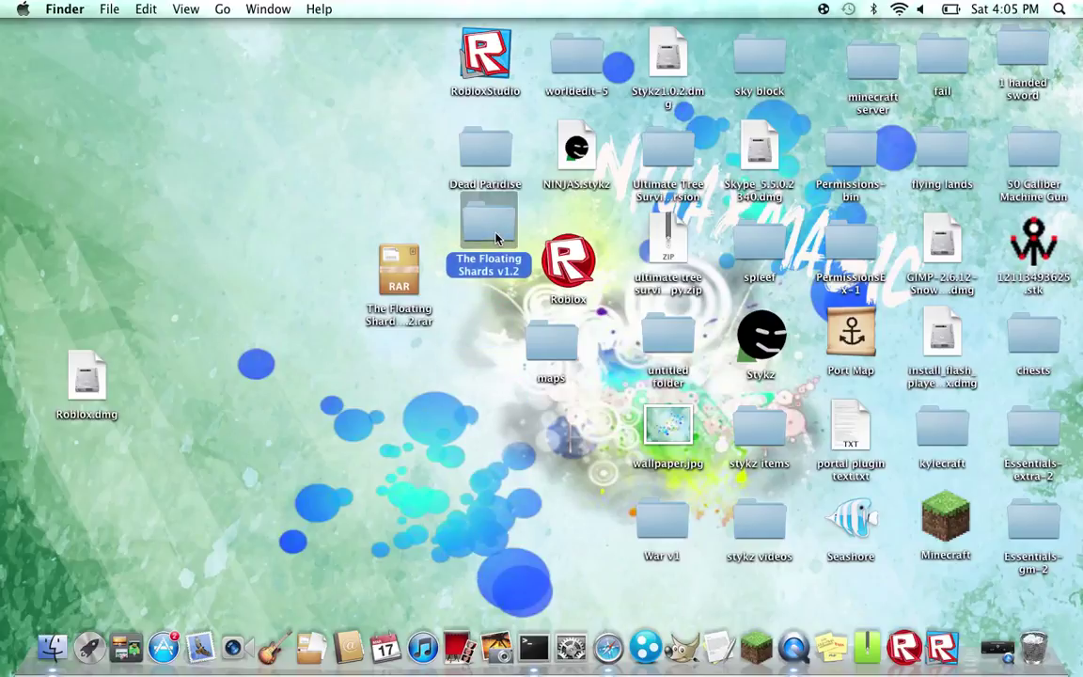
double_click(493, 232)
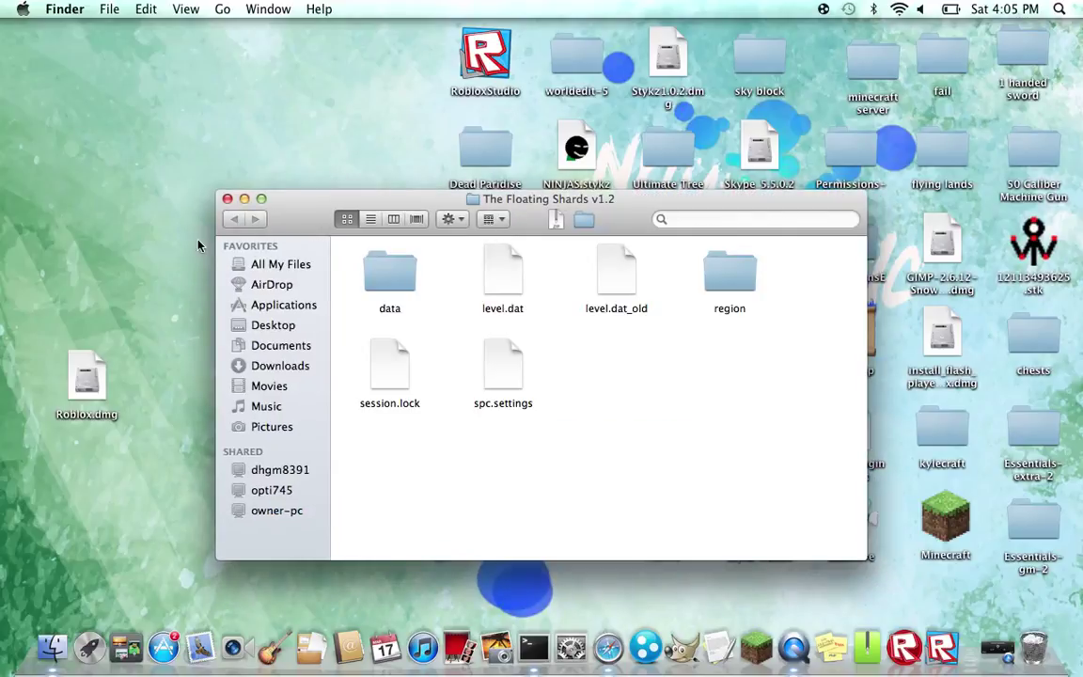
click(227, 199)
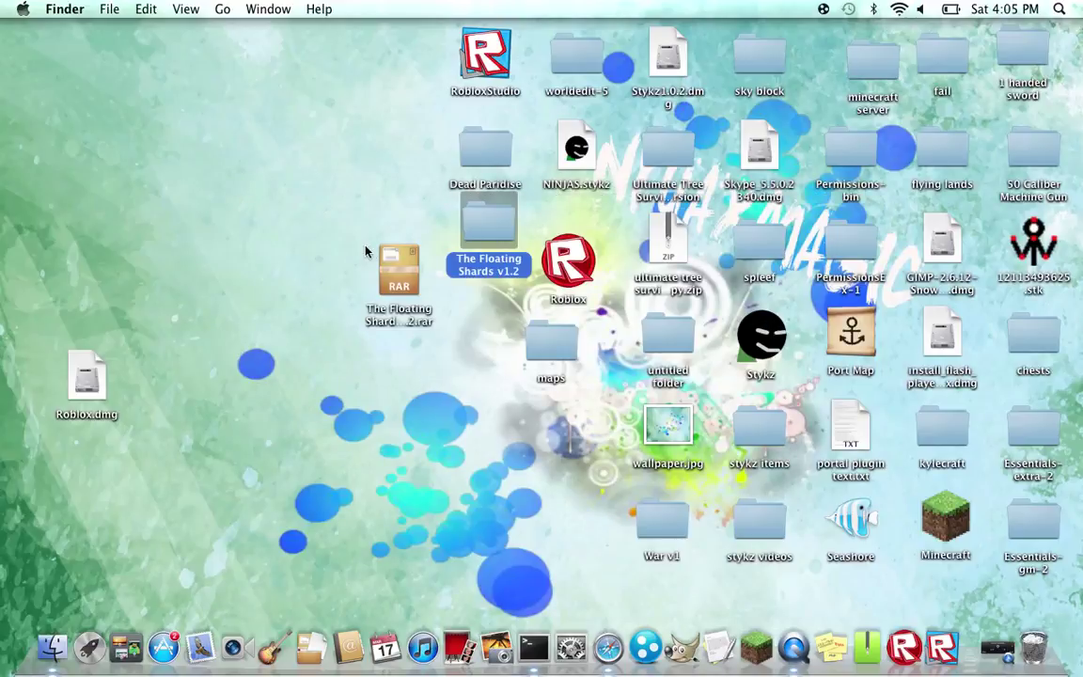
drag(381, 250, 186, 125)
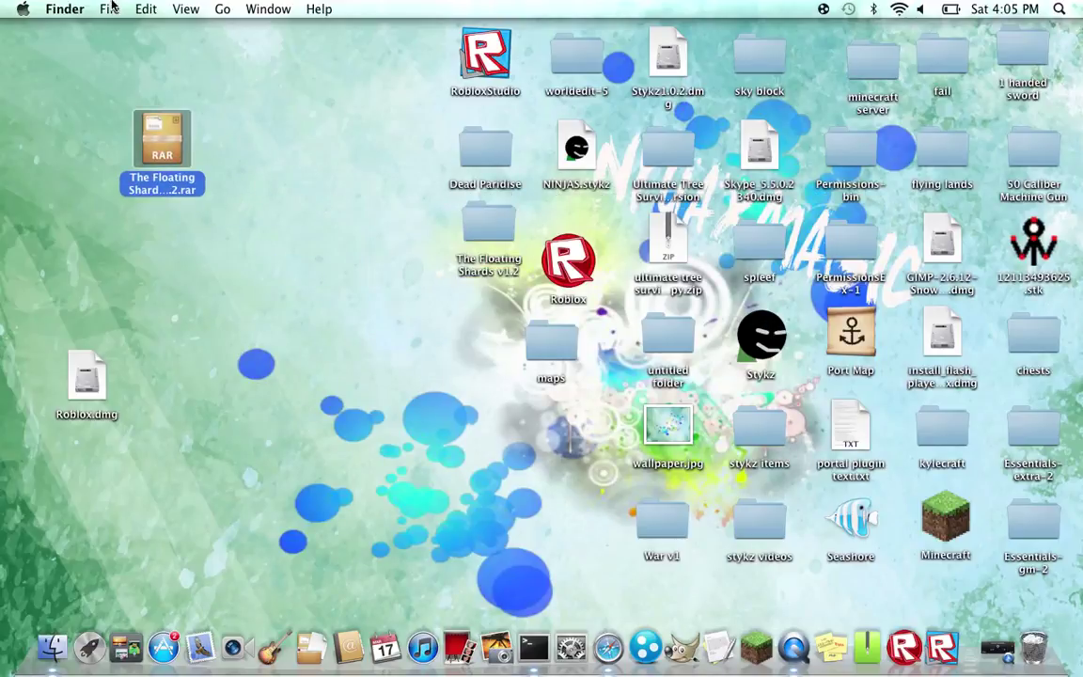
Step: Go to the ~/Library folder in Finder
click(224, 12)
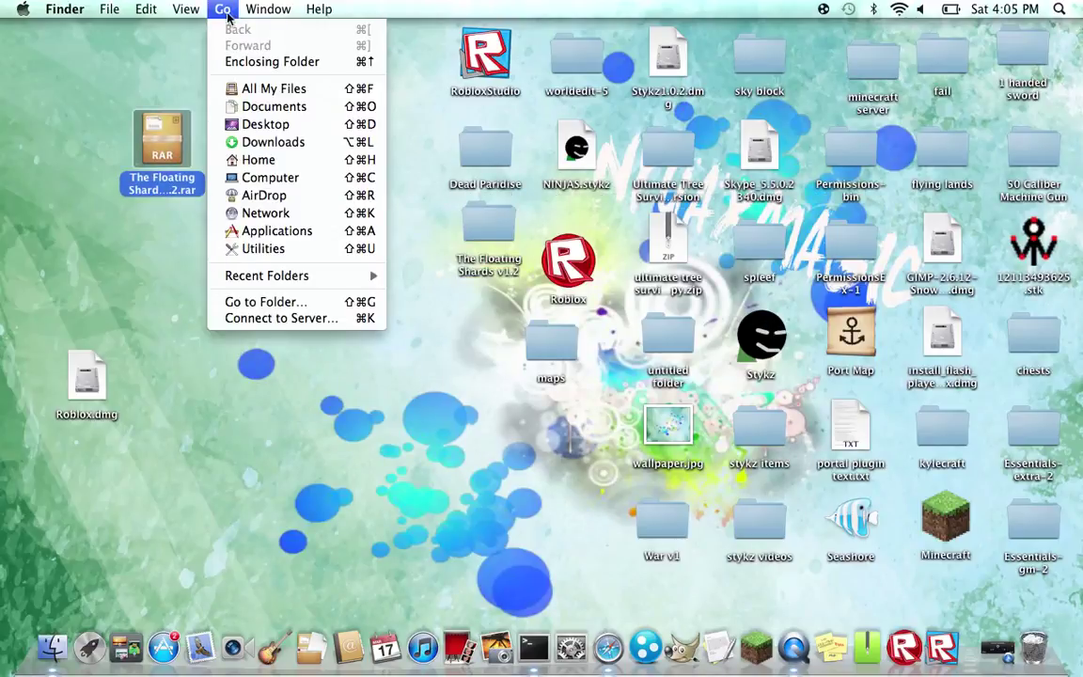
click(282, 301)
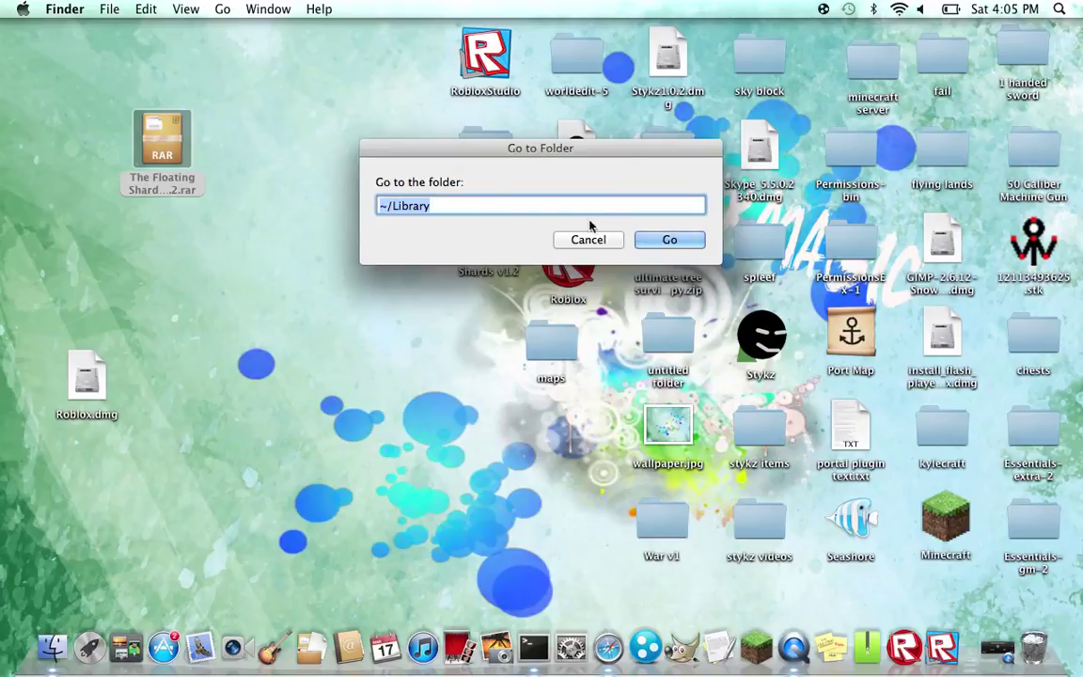
click(533, 205)
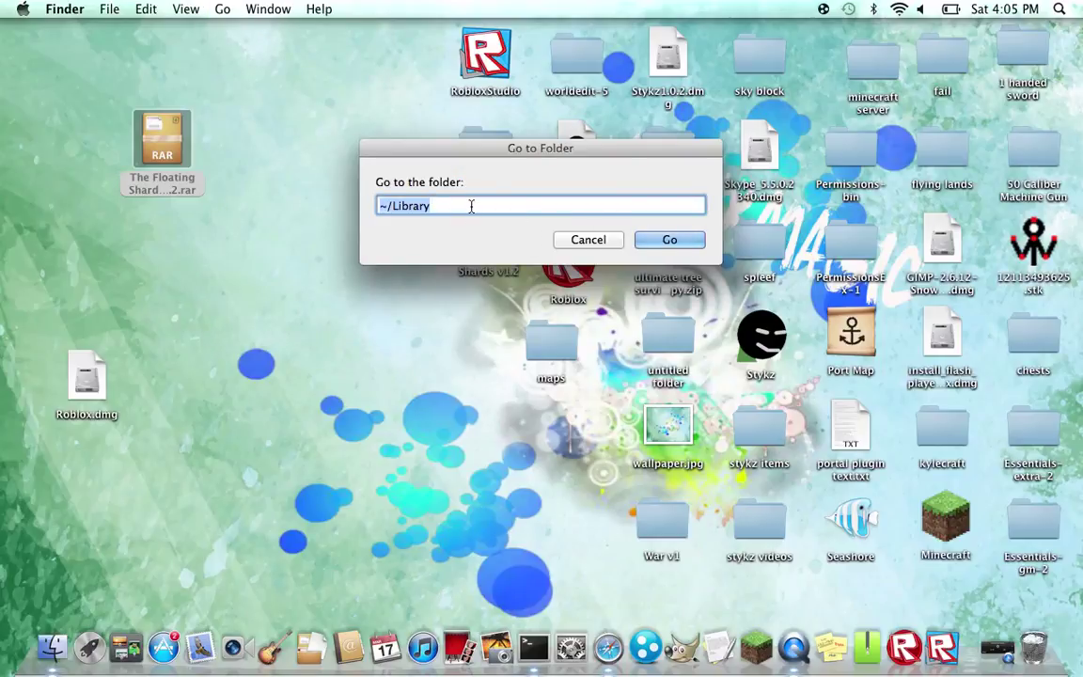
triple_click(381, 205)
click(394, 205)
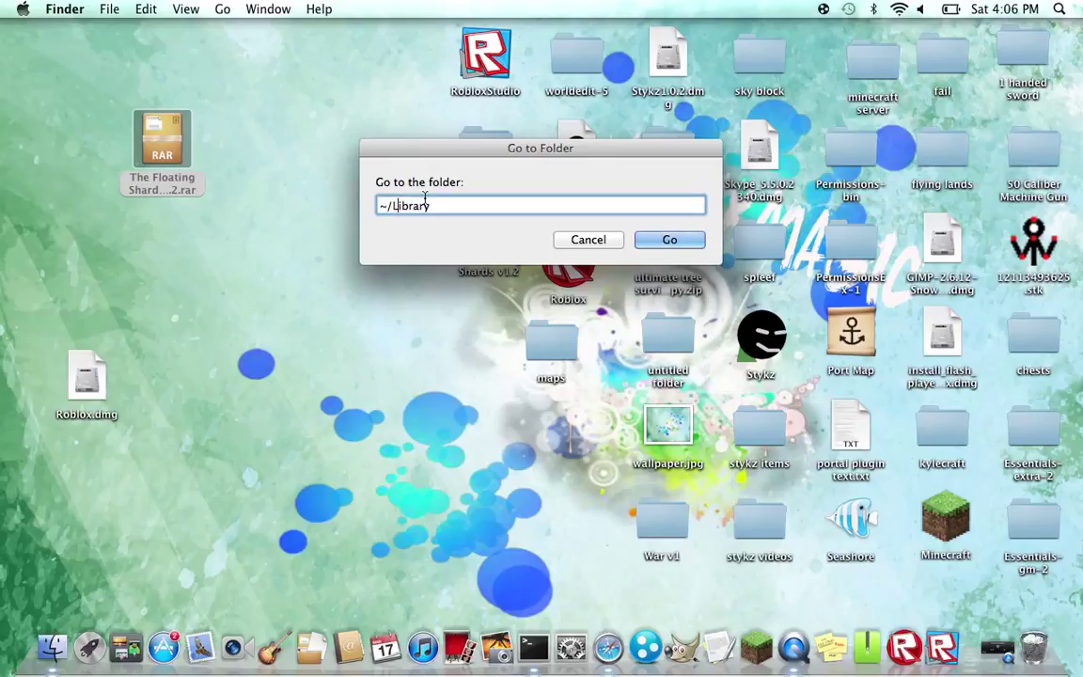
click(669, 240)
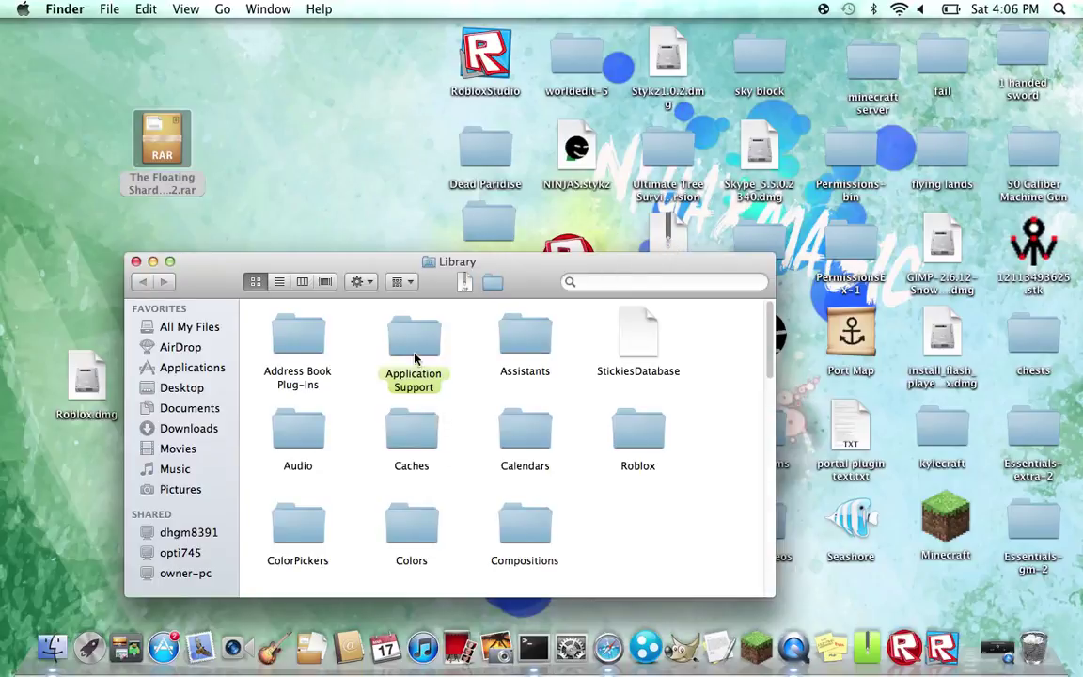
Step: Open the saves folder of minecraft inside Application Support
double_click(413, 357)
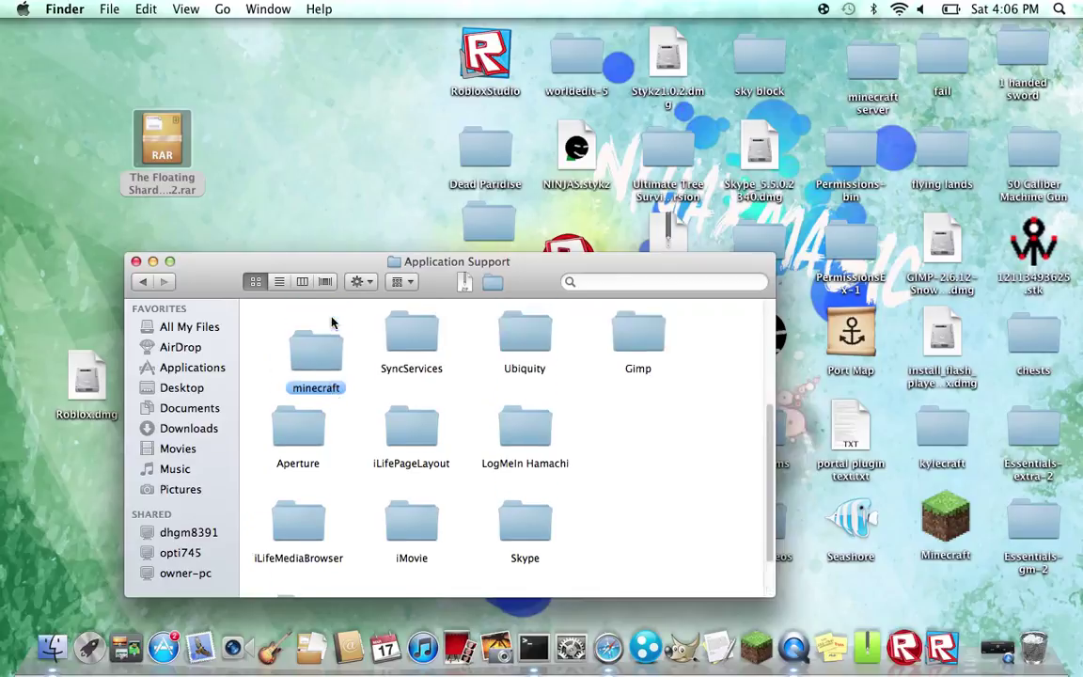
scroll(331, 323, up, 2)
double_click(325, 503)
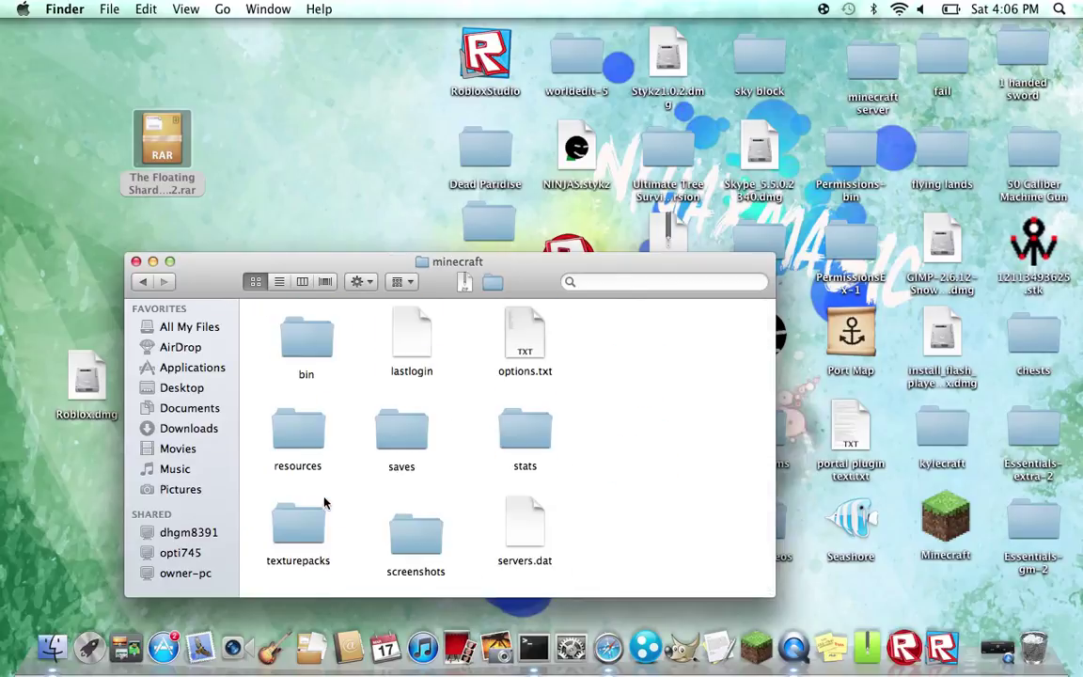
double_click(391, 434)
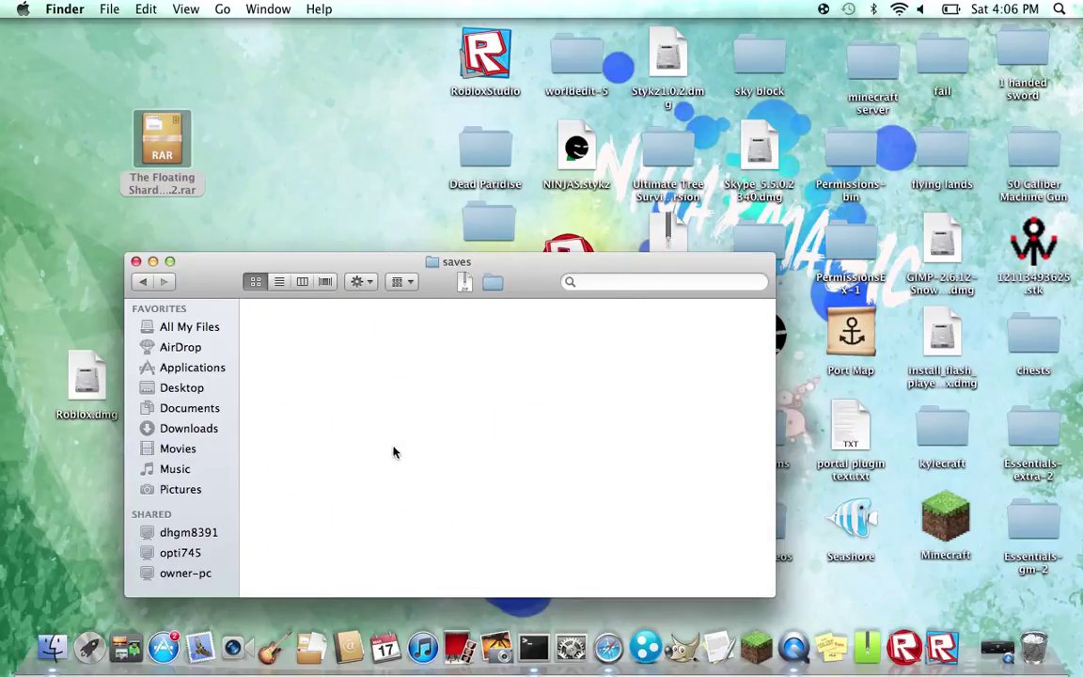
Step: Move The Floating Shards v1.2 folder from the desktop into the Minecraft saves folder, keeping both locations in view
drag(431, 280, 481, 47)
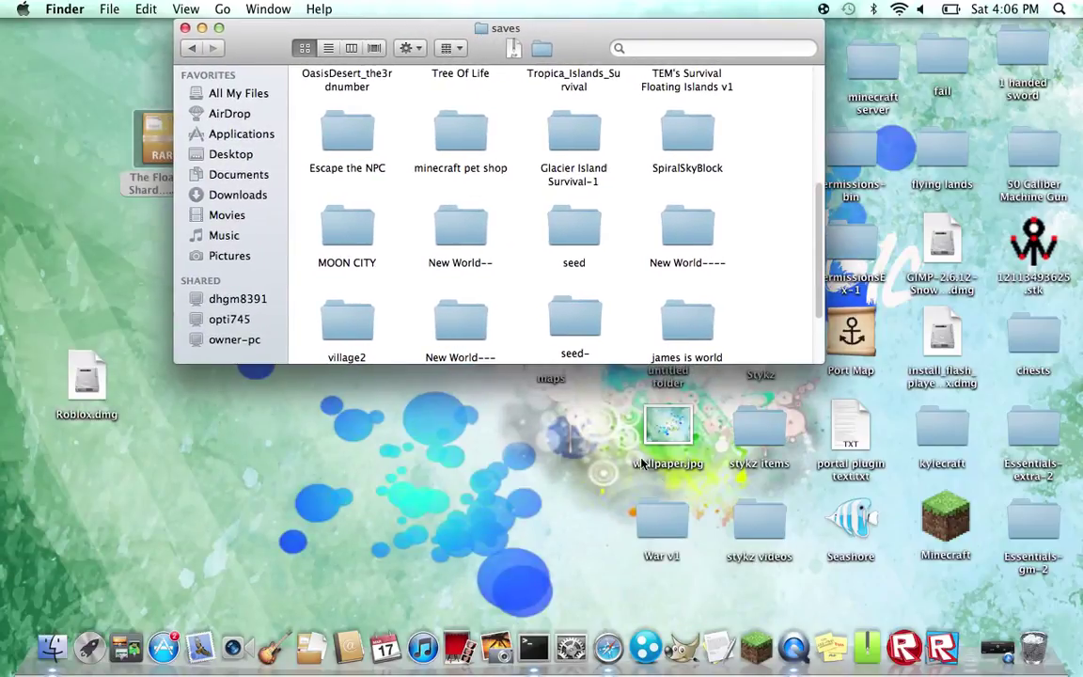
drag(574, 43, 596, 290)
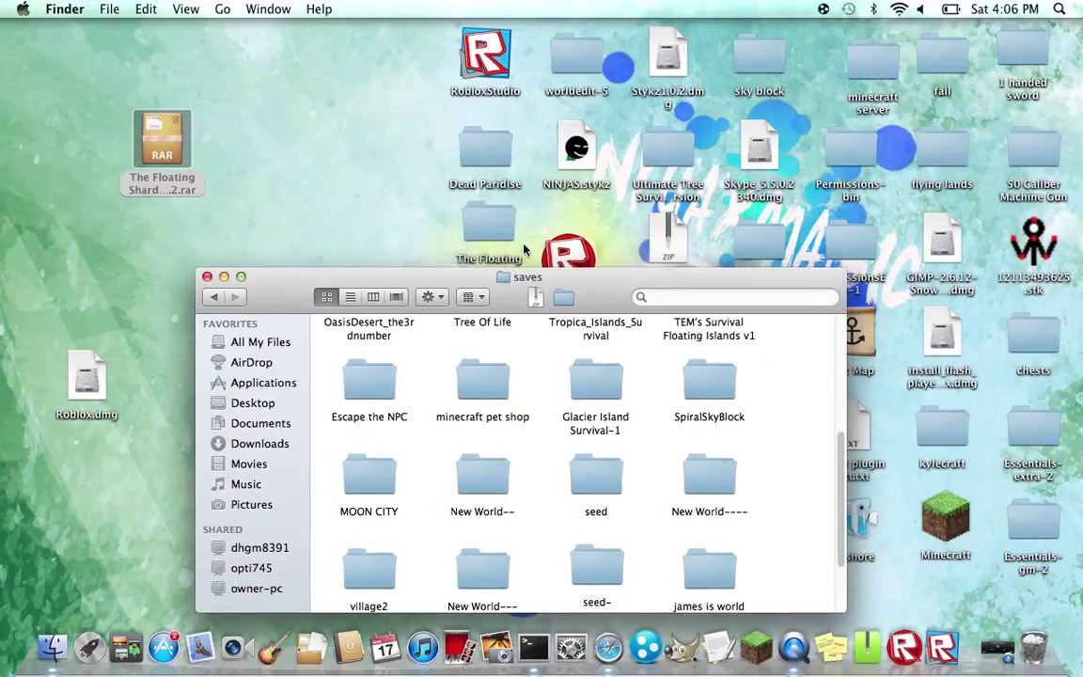
double_click(493, 215)
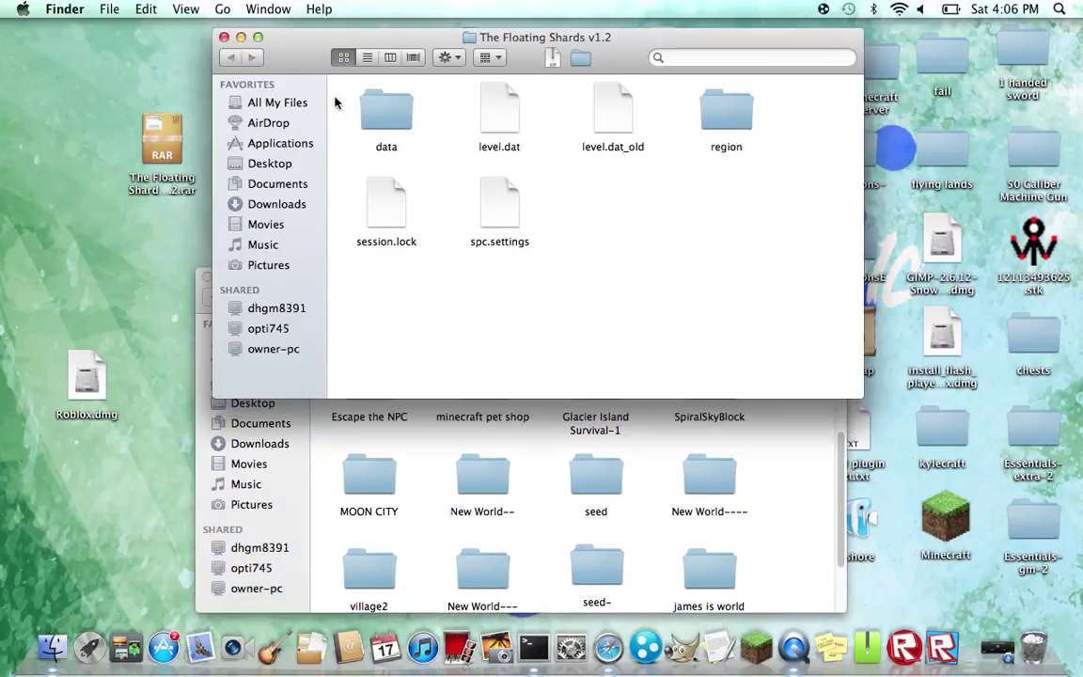
click(223, 37)
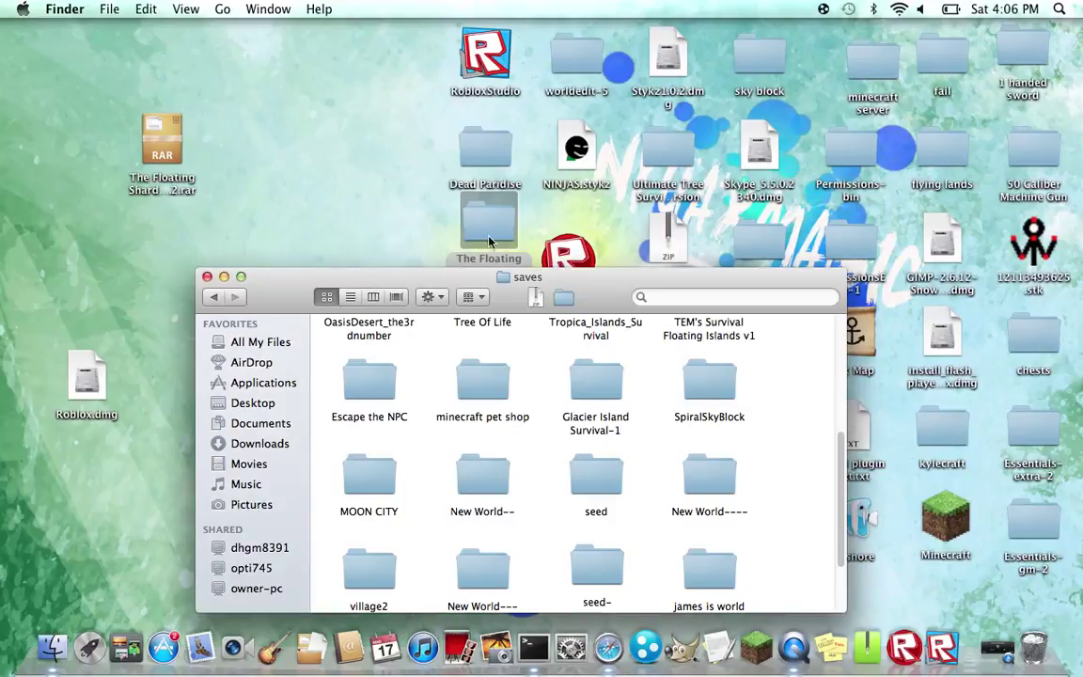
drag(490, 233, 545, 508)
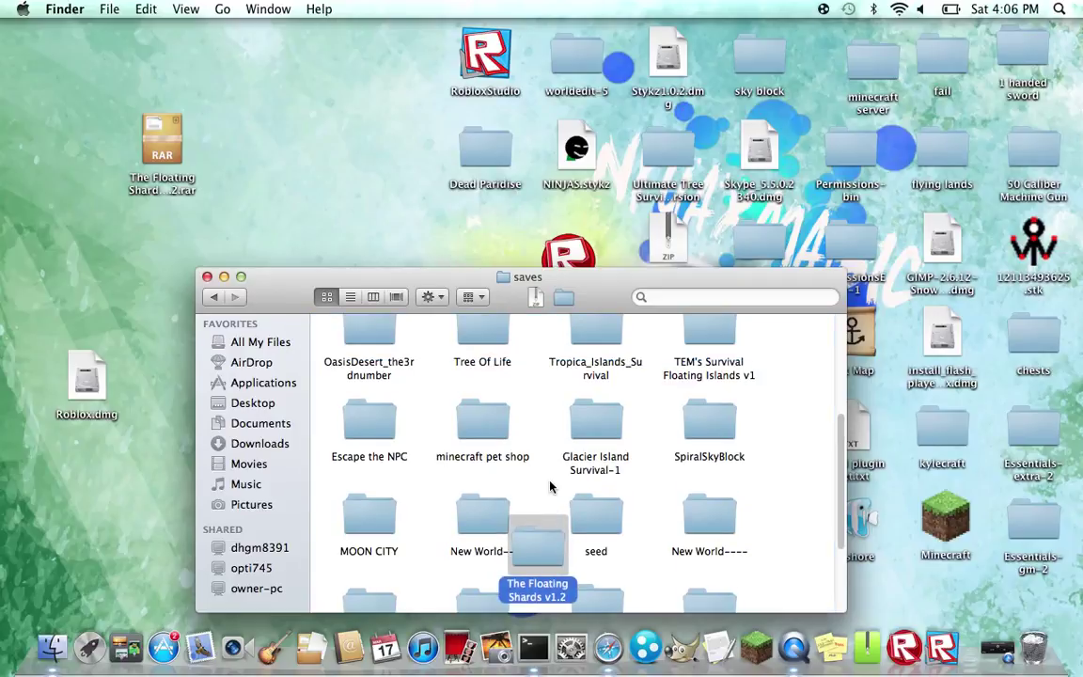
Step: Close the saves window and move The Floating Shards v1.2 RAR archive from the desktop to the Trash
right_click(549, 472)
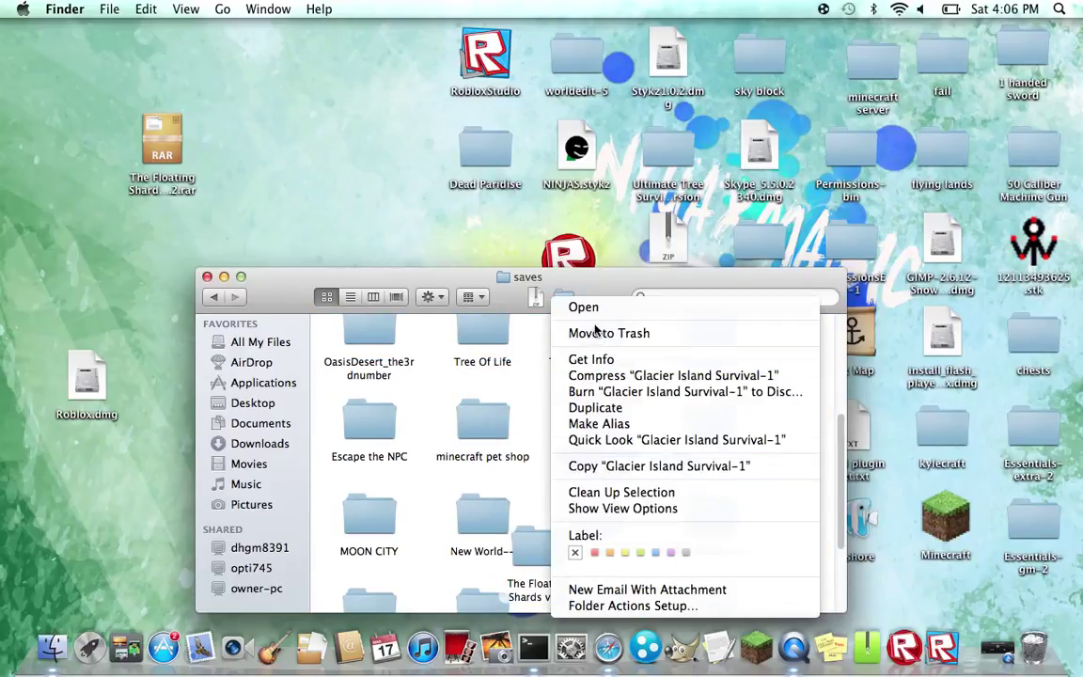
click(534, 378)
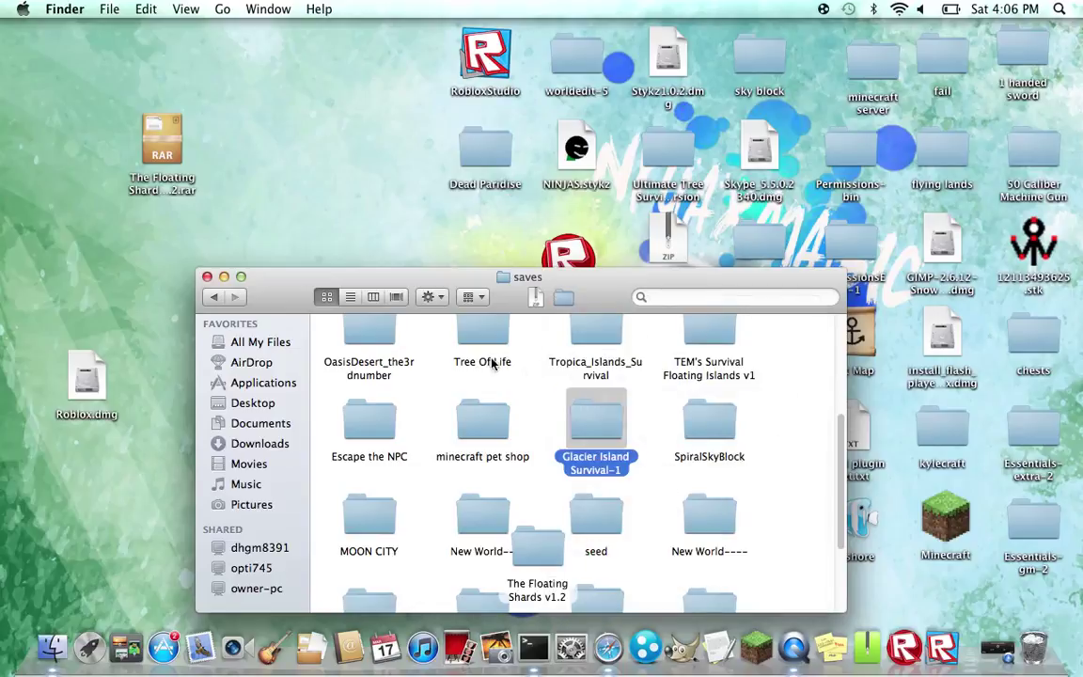
click(208, 276)
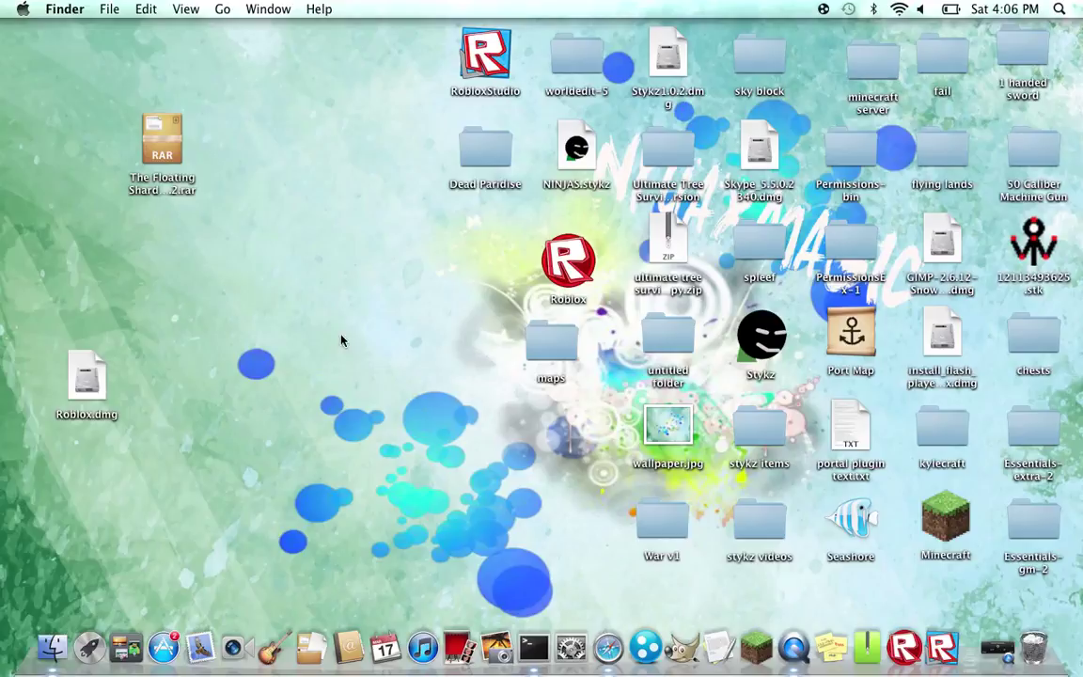
drag(146, 153, 1032, 647)
Step: Launch Minecraft from the desktop and log in with the remembered account details
click(946, 523)
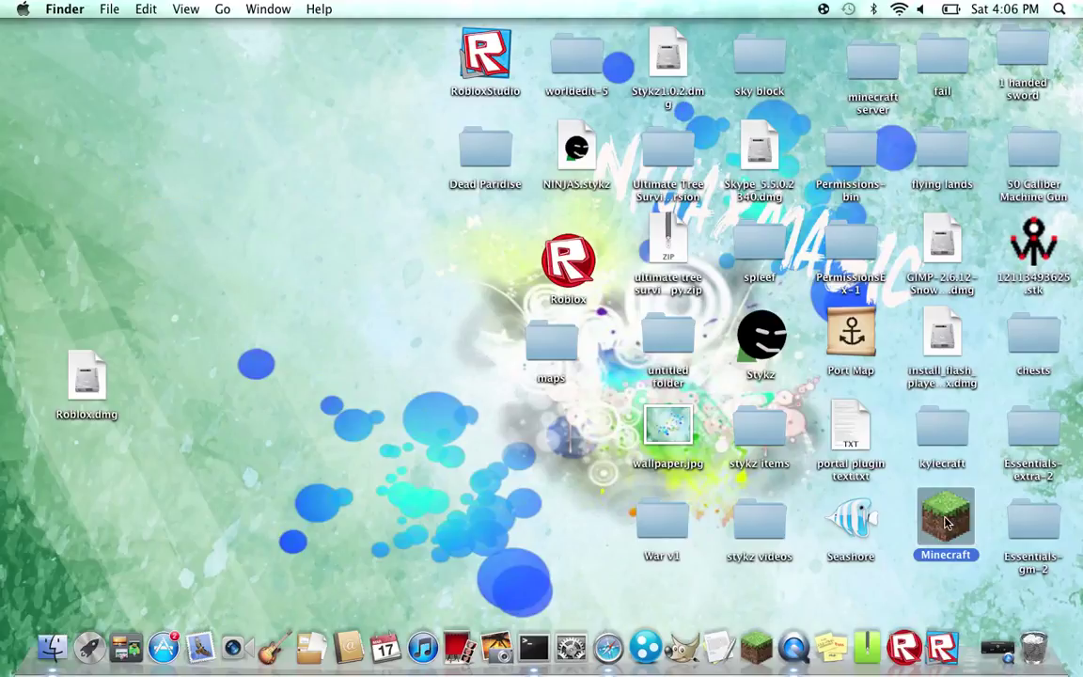
click(947, 524)
click(946, 523)
double_click(946, 522)
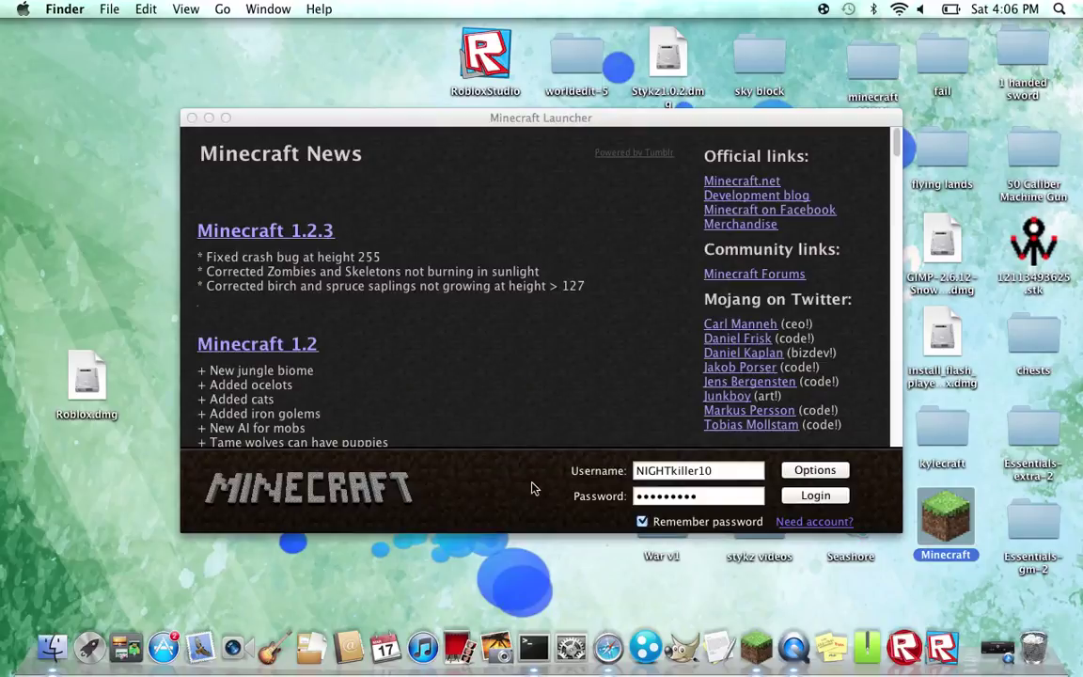
click(818, 496)
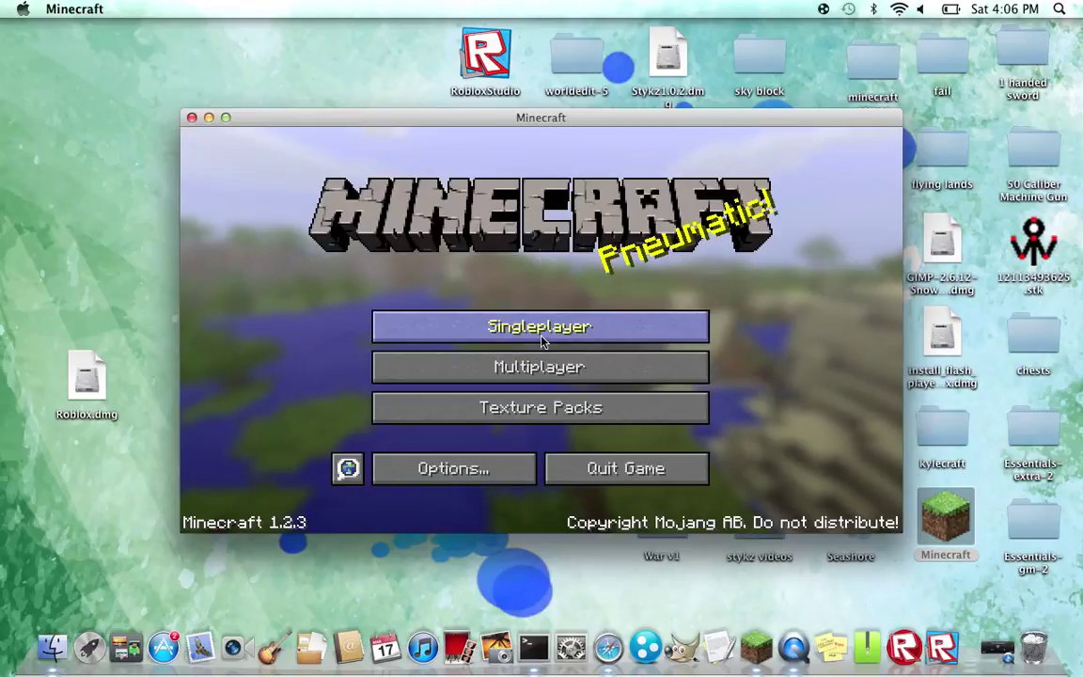
Step: Find The Floating Shards among the singleplayer worlds and load it
click(542, 340)
scroll(522, 319, down, 6)
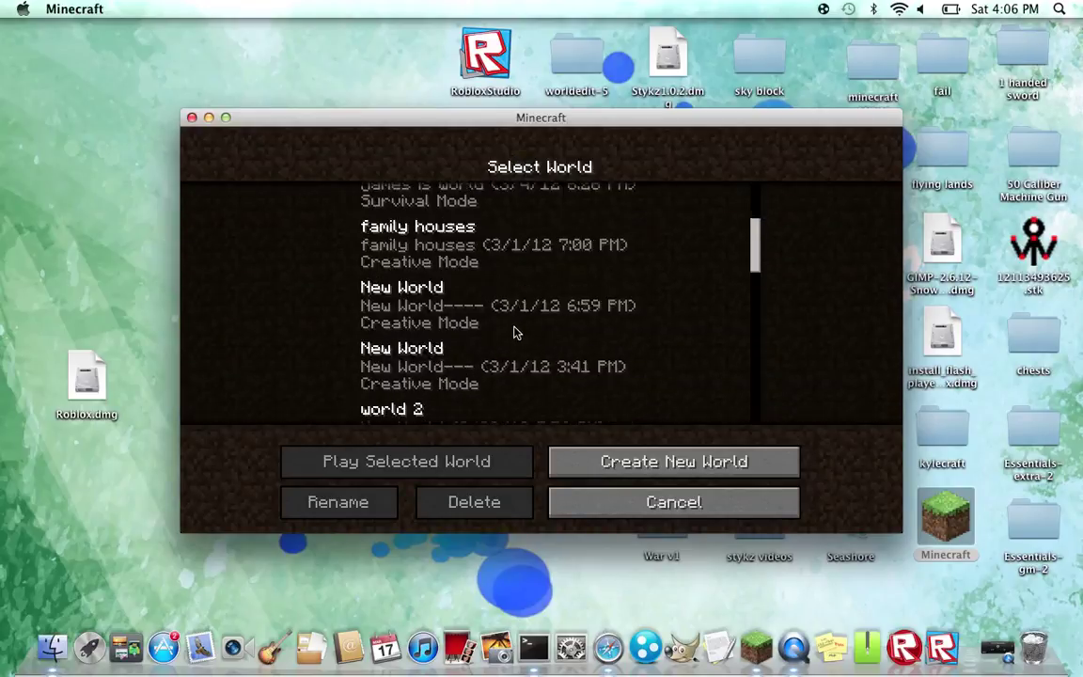
scroll(515, 330, down, 3)
scroll(521, 332, down, 12)
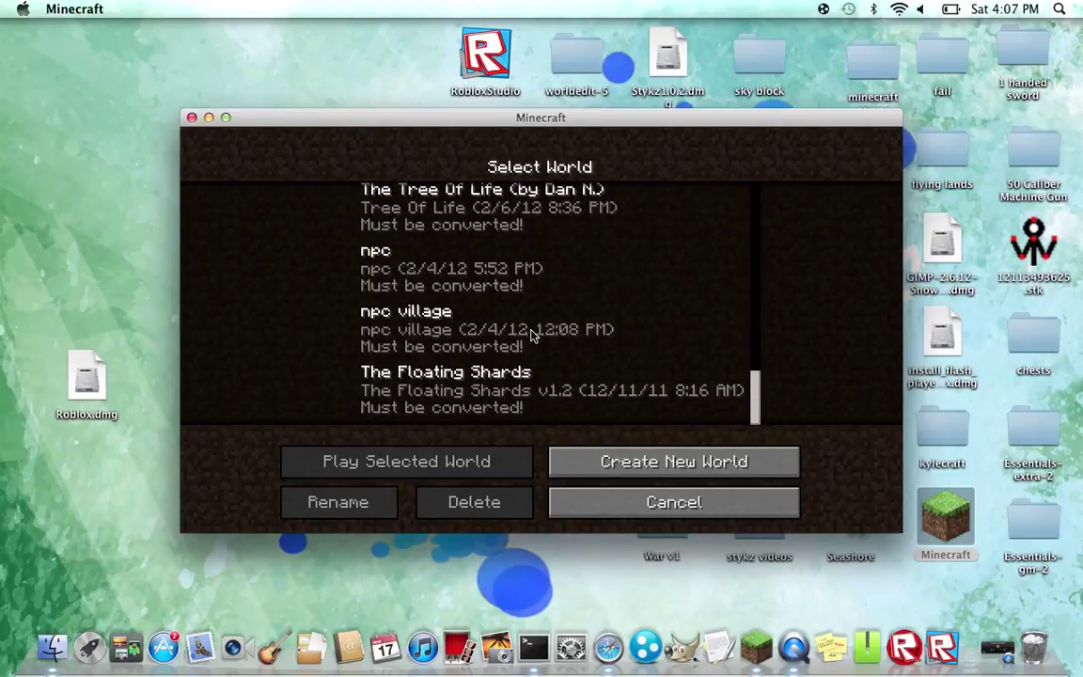
click(531, 334)
click(537, 387)
double_click(536, 395)
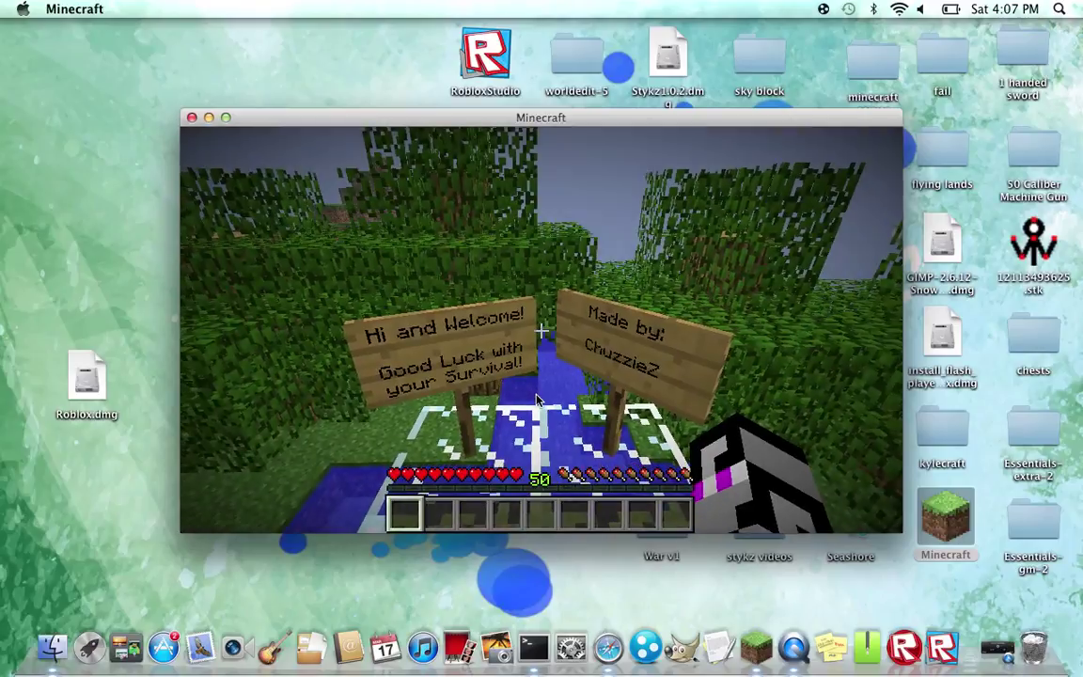
Step: Examine the welcome signs at the map's spawn point and the player's inventory, and quit Minecraft
key(w)
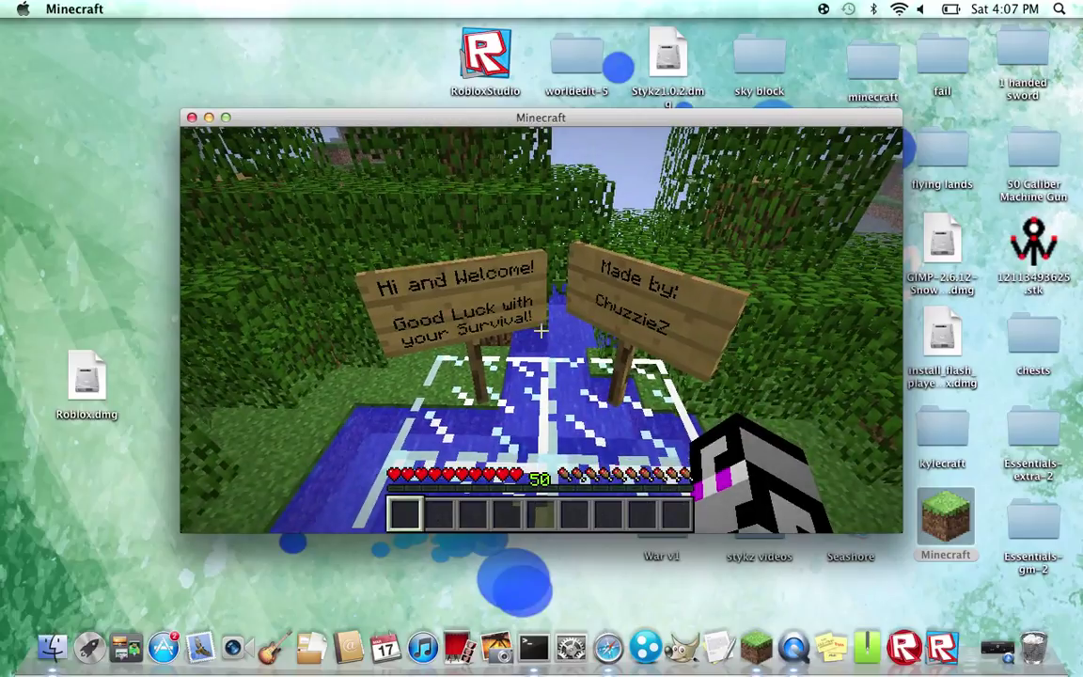
key(s)
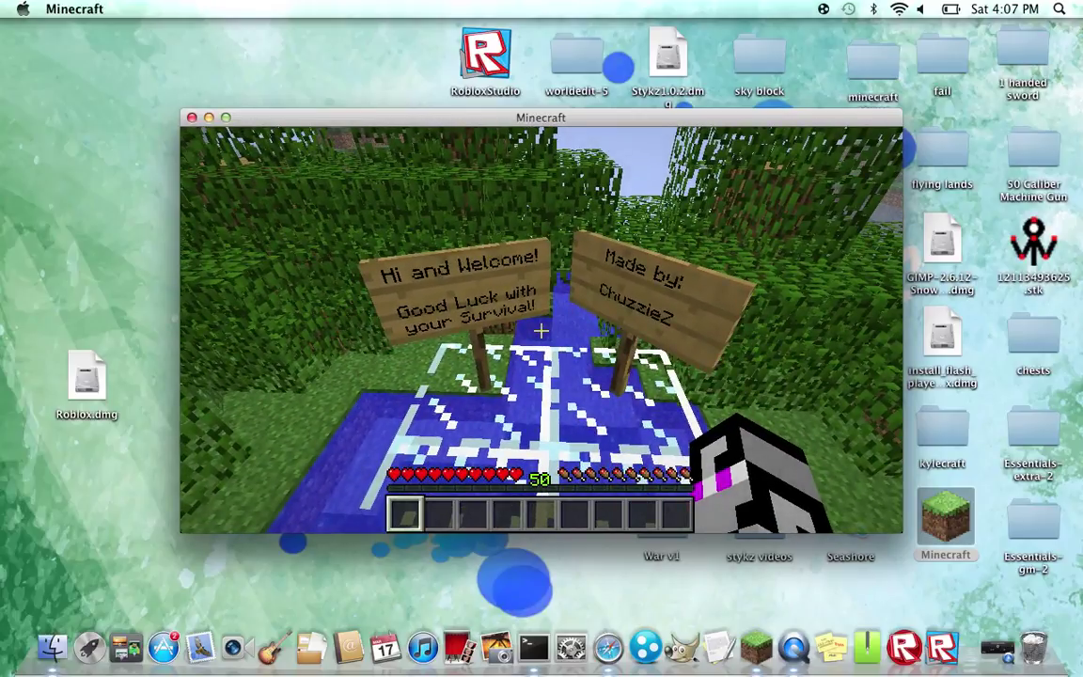
key(w)
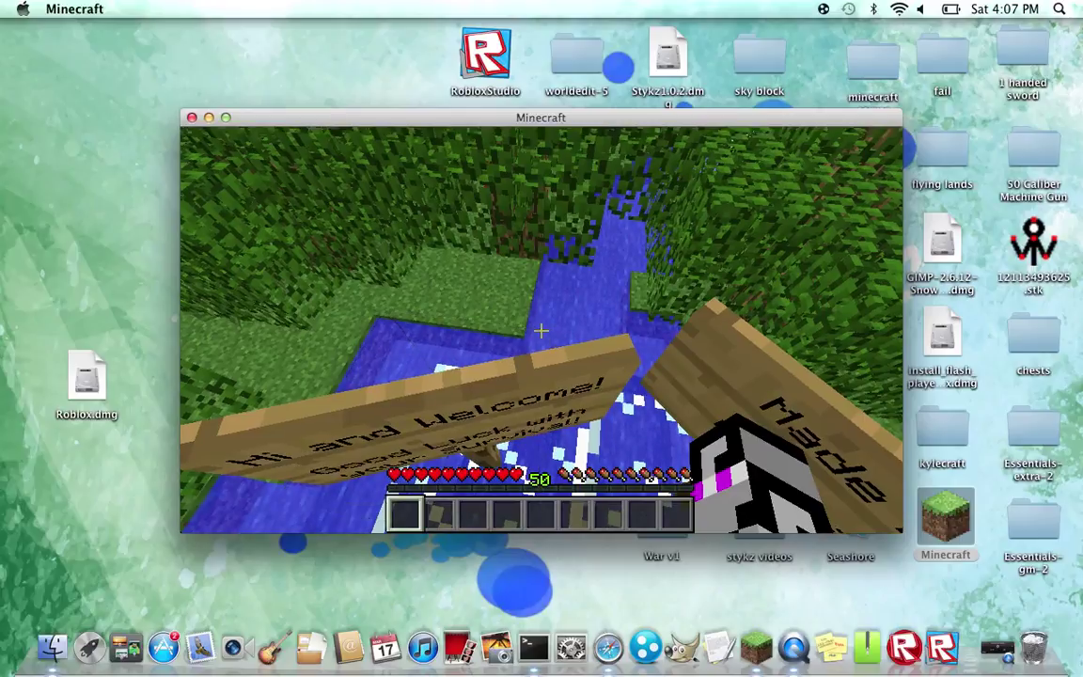
key(e)
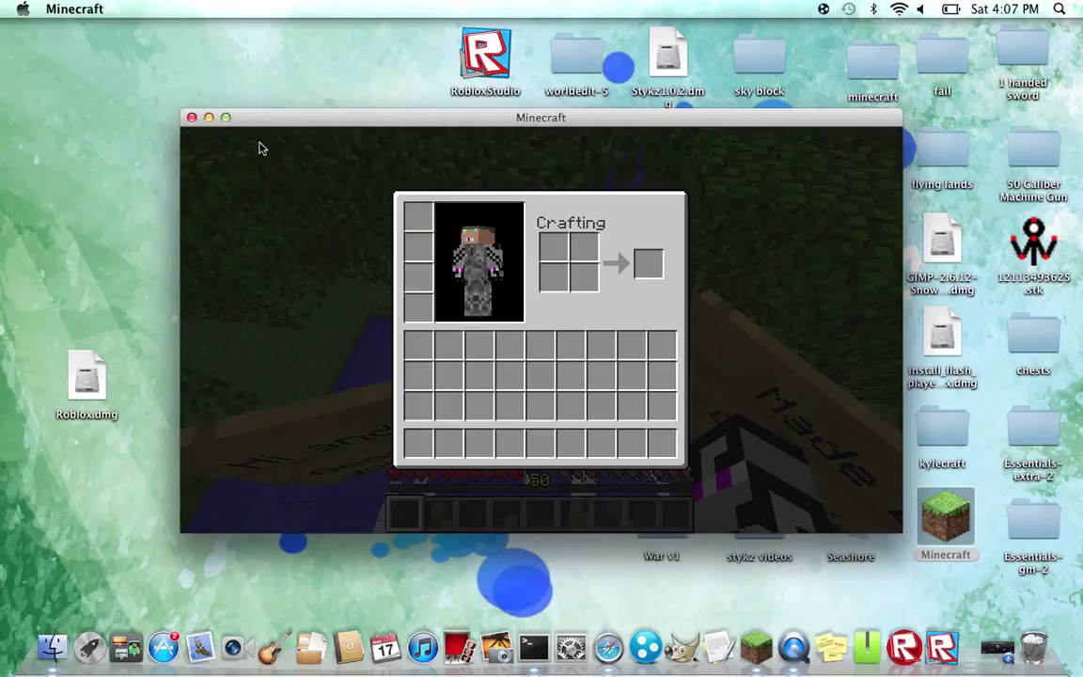
click(191, 118)
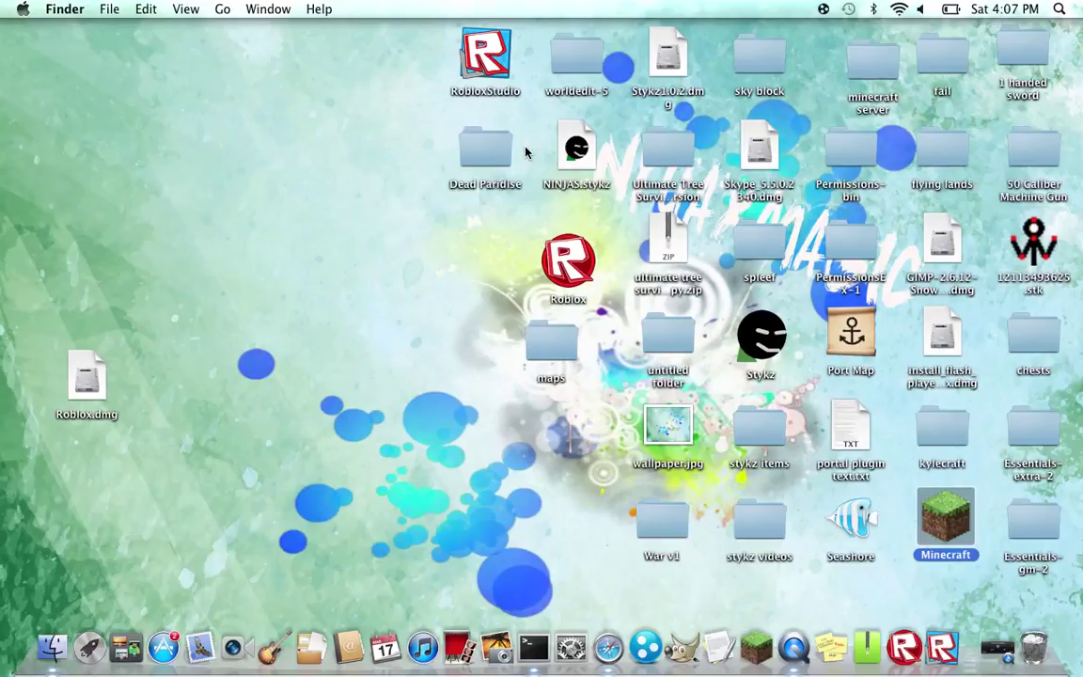
Step: Copy the Dead Paridise folder on the desktop
right_click(485, 144)
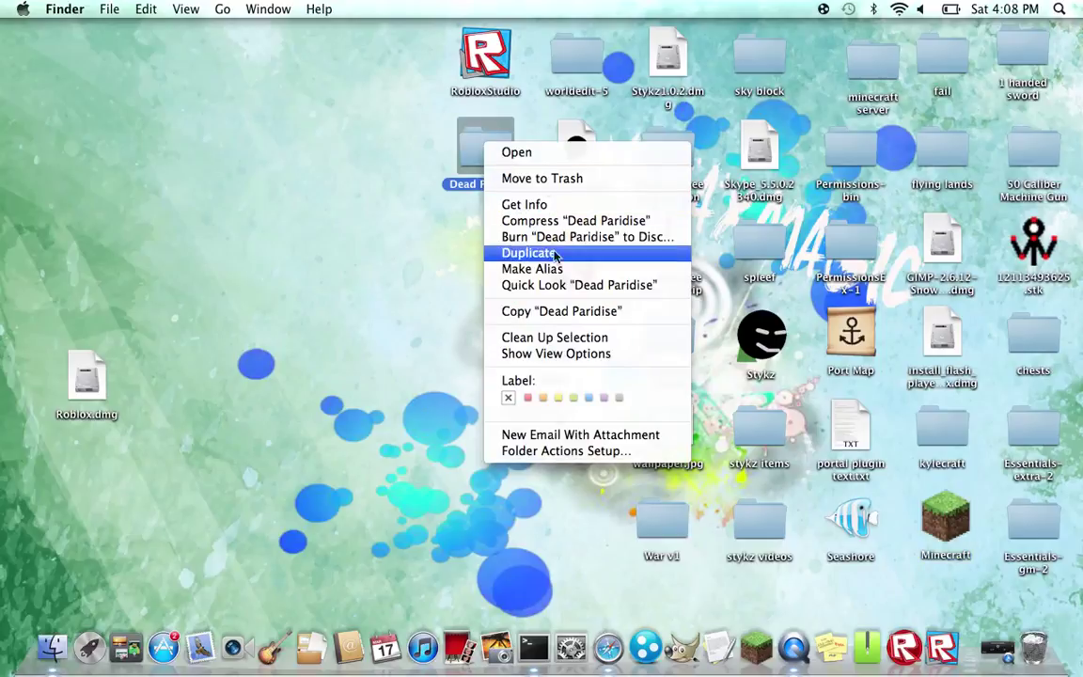
click(499, 313)
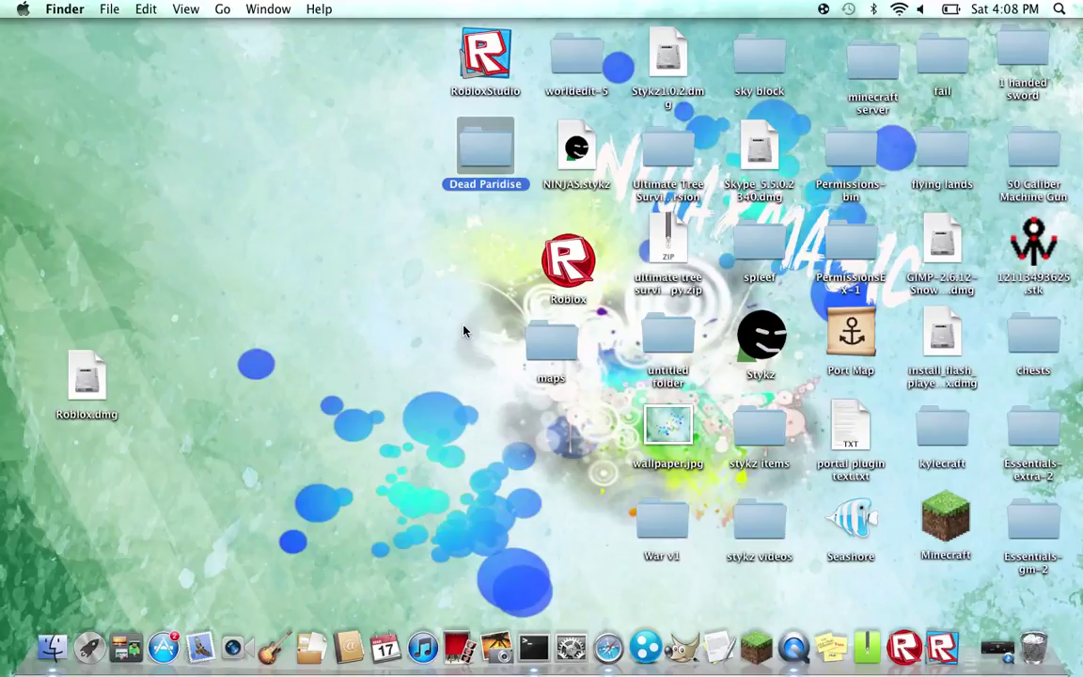
click(463, 331)
Step: Reopen the Library folder from the recent folders and go to Application Support, minecraft, saves
click(223, 9)
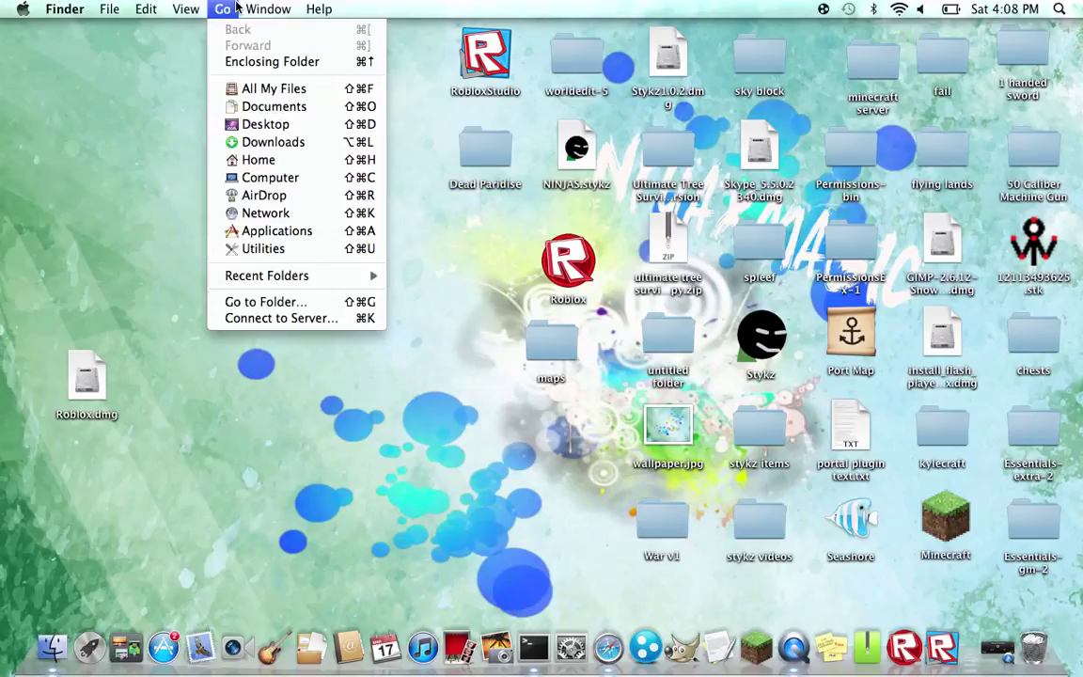
click(244, 275)
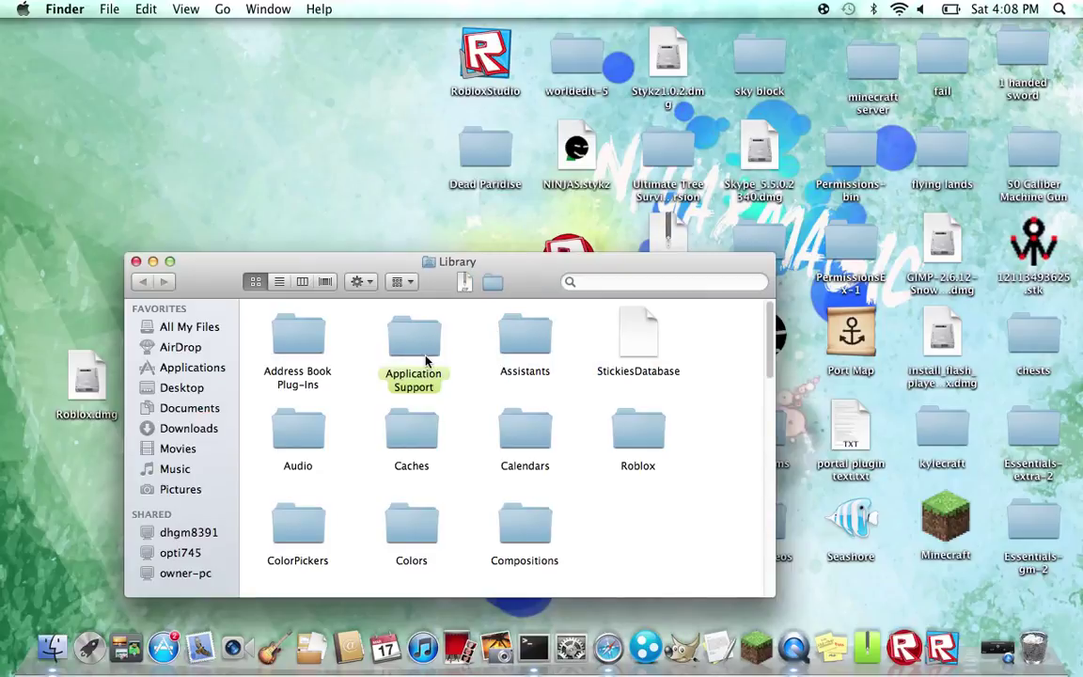
double_click(414, 347)
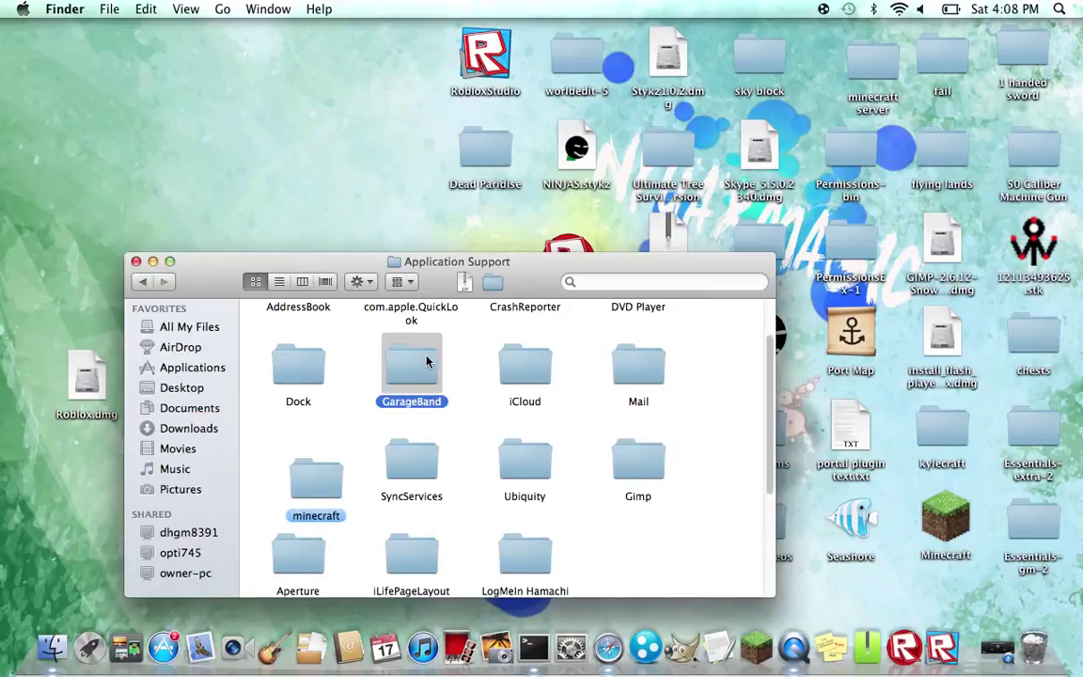
click(324, 472)
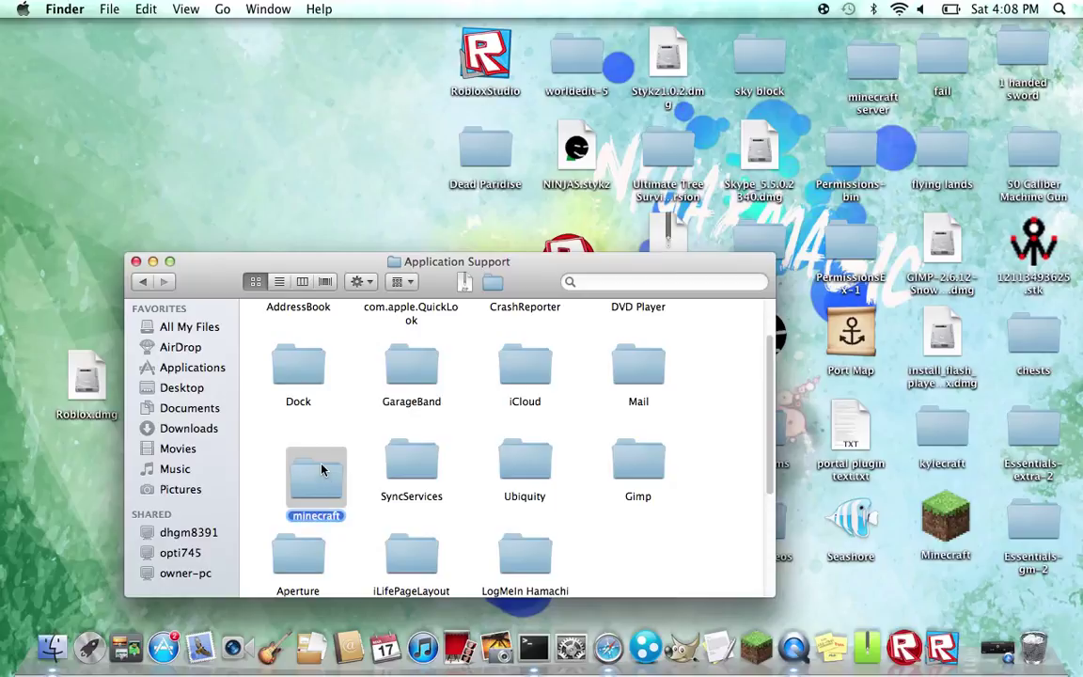
double_click(322, 470)
click(406, 428)
double_click(406, 428)
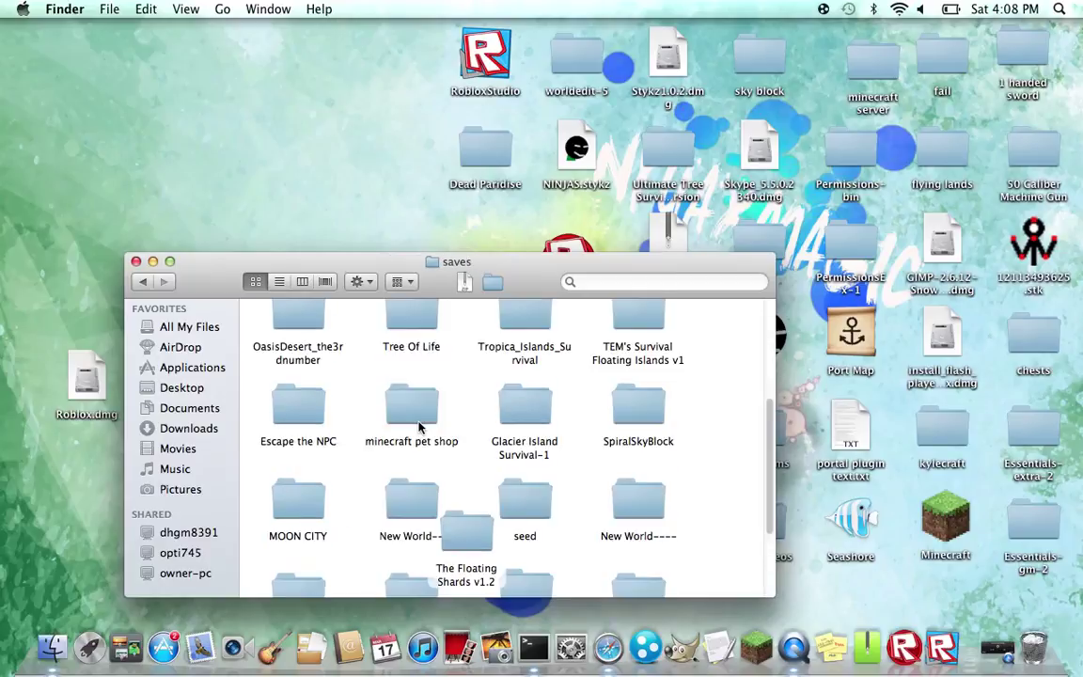
Step: Paste the copied Dead Paridise folder into minecraft pet shop, and move that misplaced copy to the Trash
right_click(458, 452)
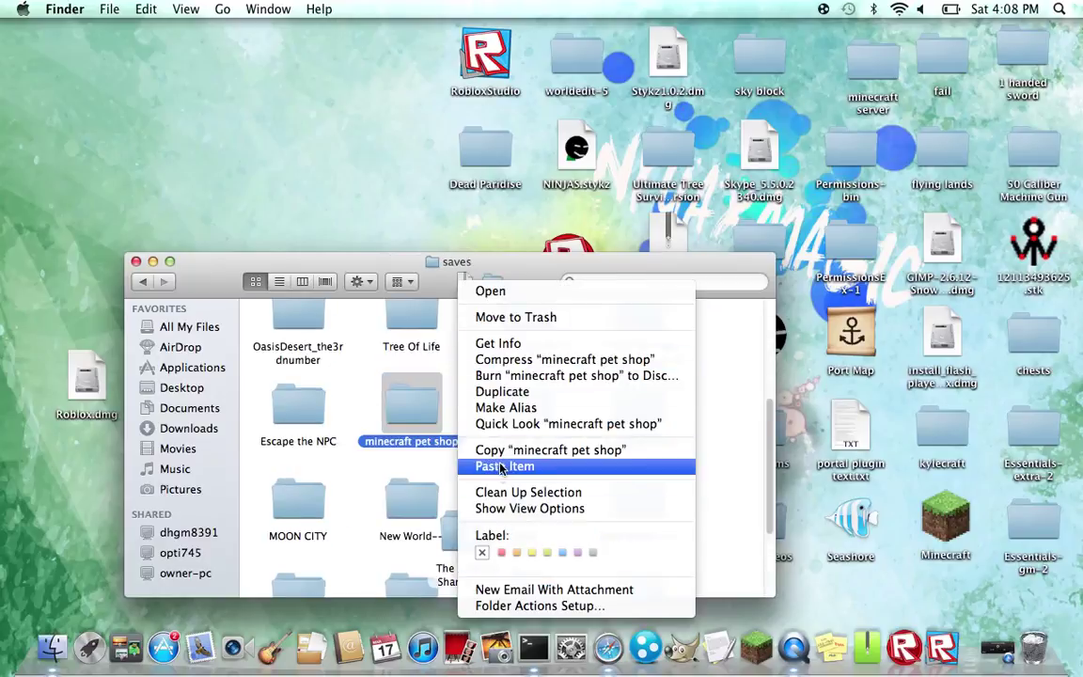
click(438, 408)
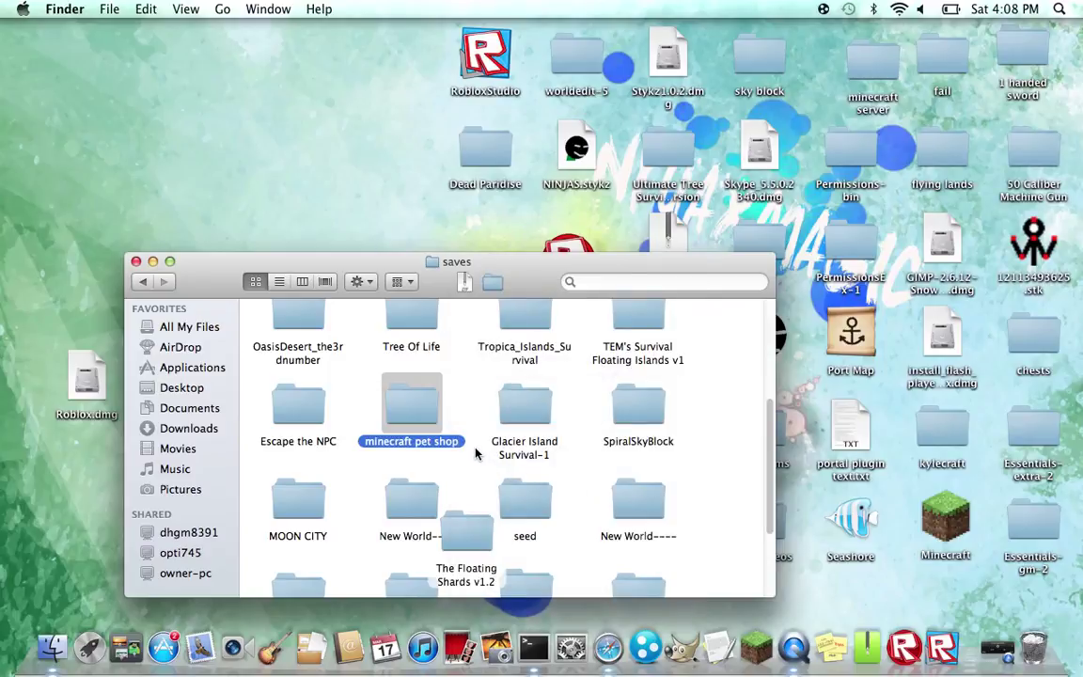
click(475, 417)
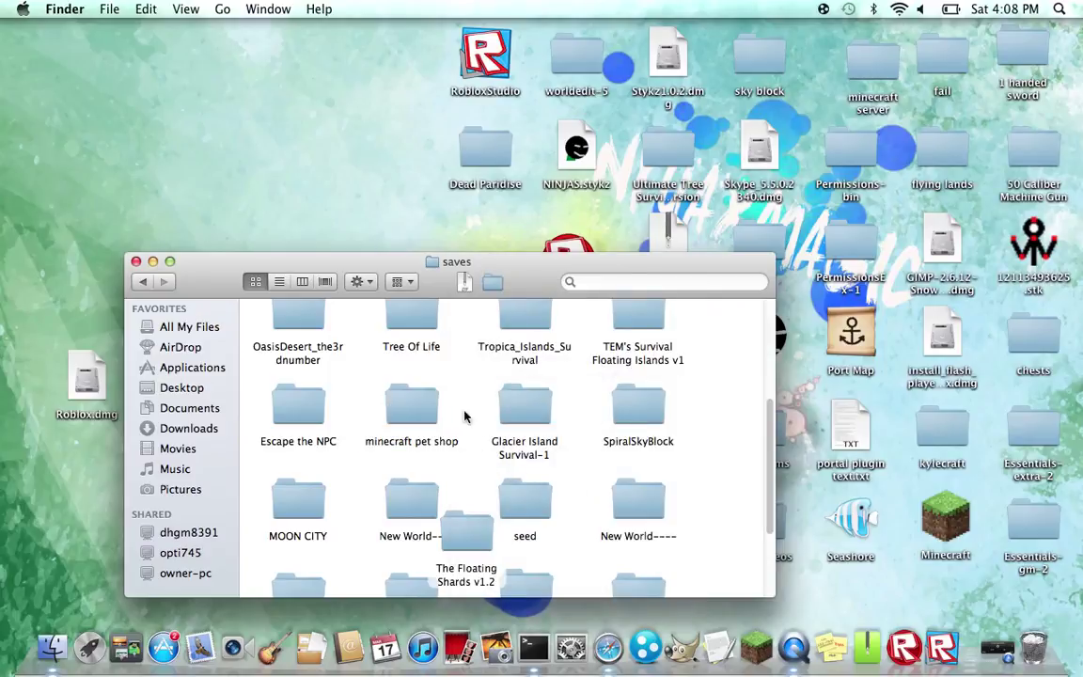
double_click(415, 414)
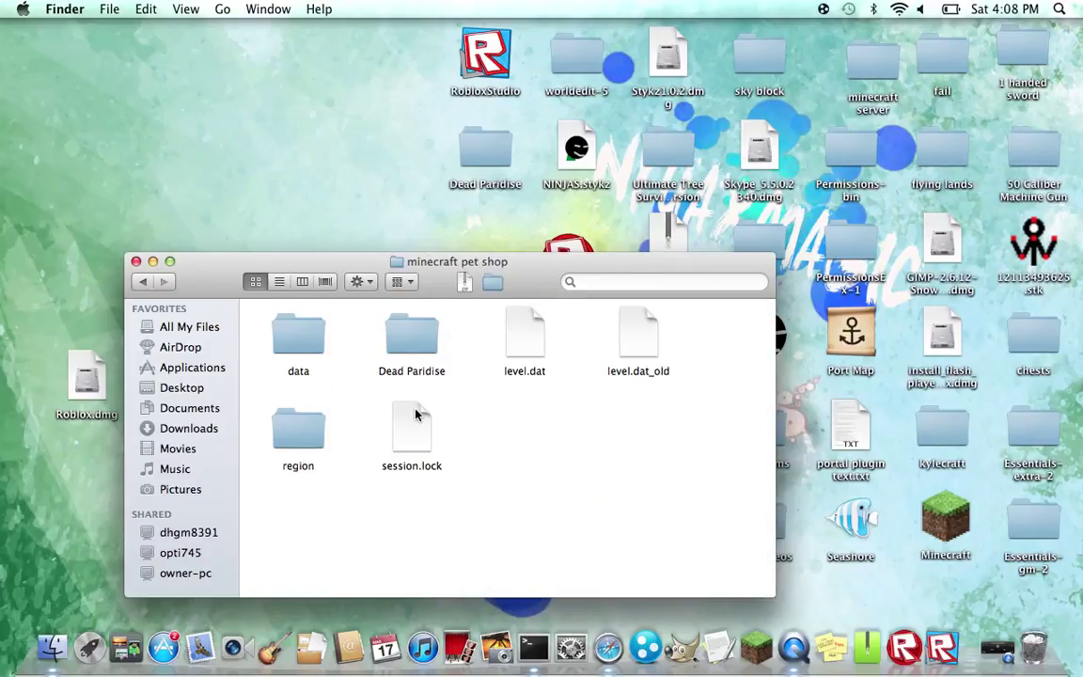
click(411, 358)
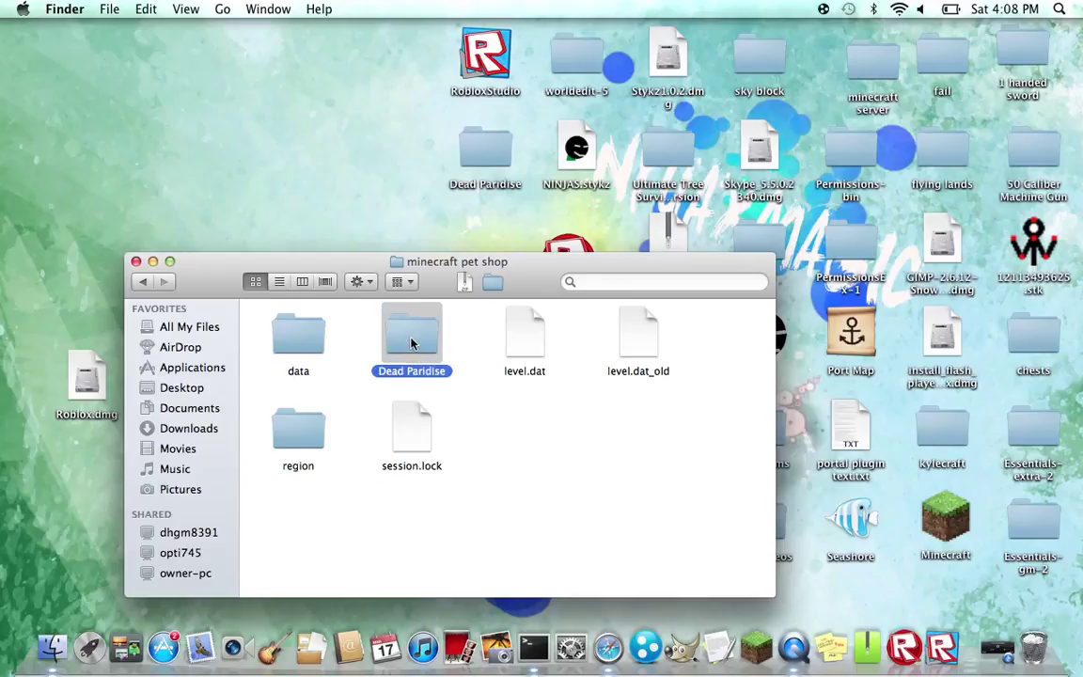
right_click(411, 340)
click(441, 290)
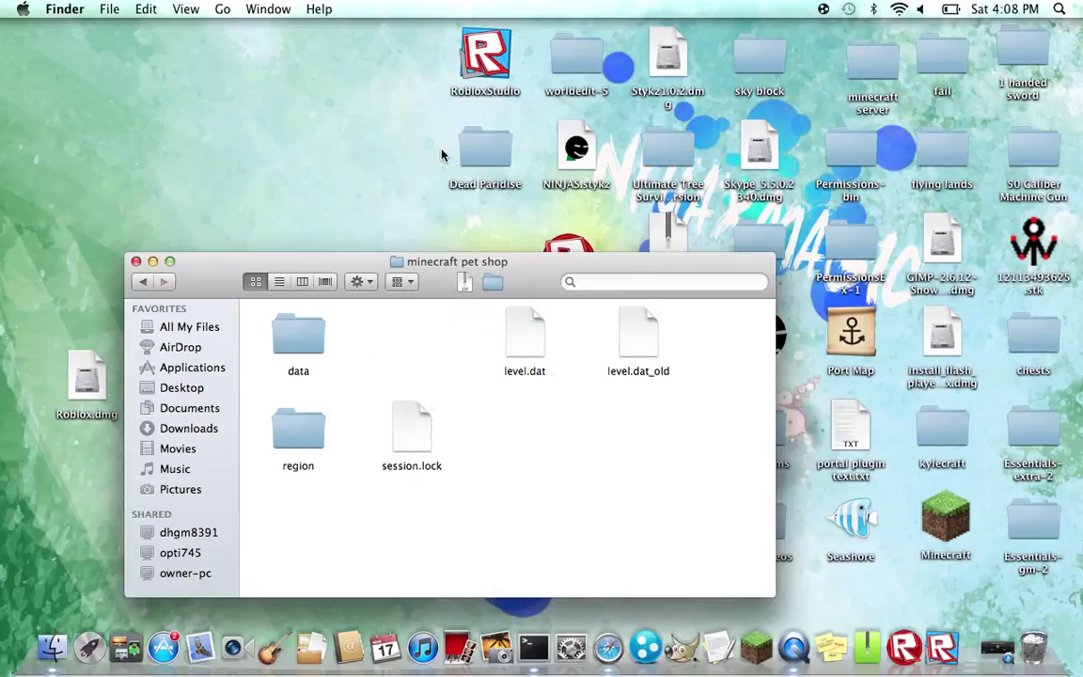
Step: Copy the desktop's Dead Paridise folder, paste it directly into the Minecraft saves folder, and check that it is listed there
right_click(480, 150)
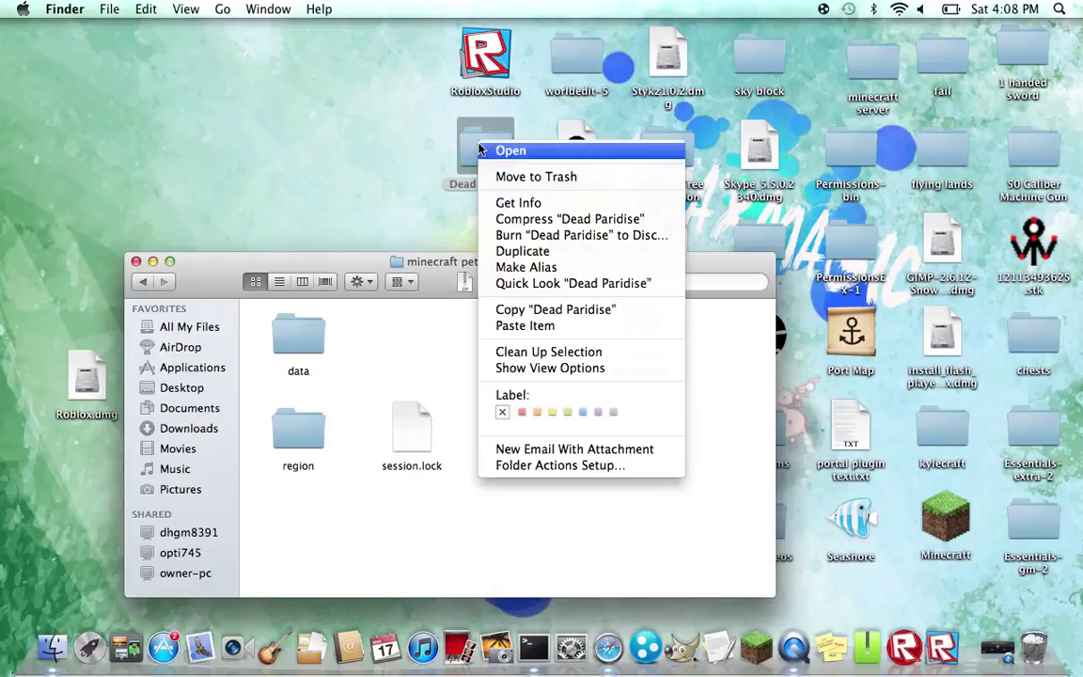
click(555, 309)
click(142, 281)
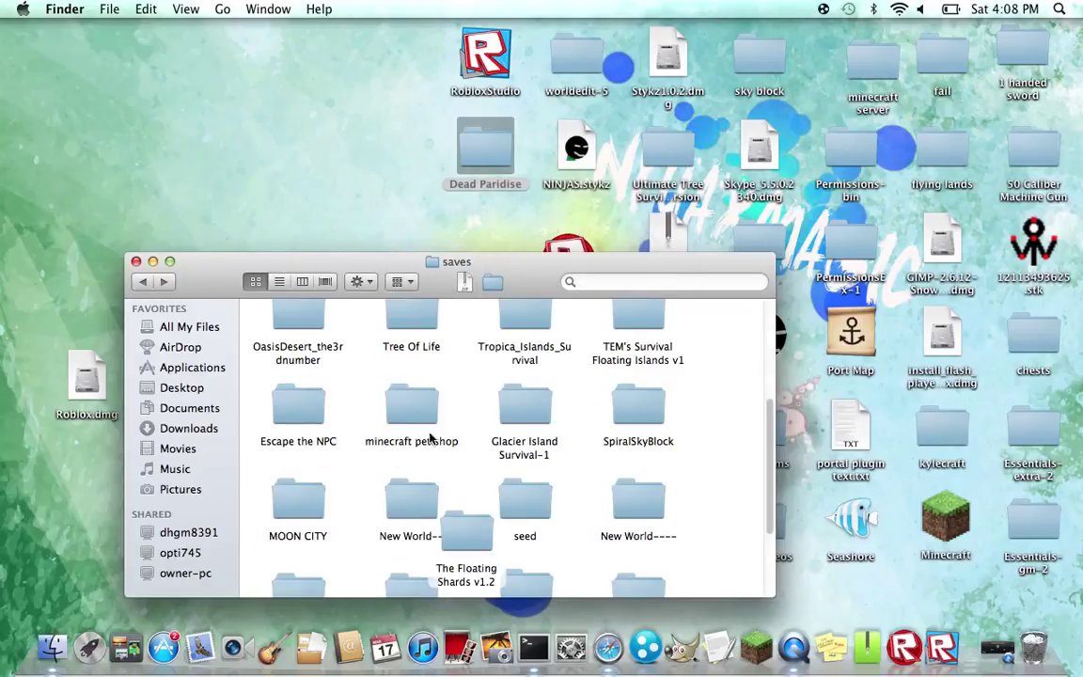
right_click(461, 446)
click(507, 506)
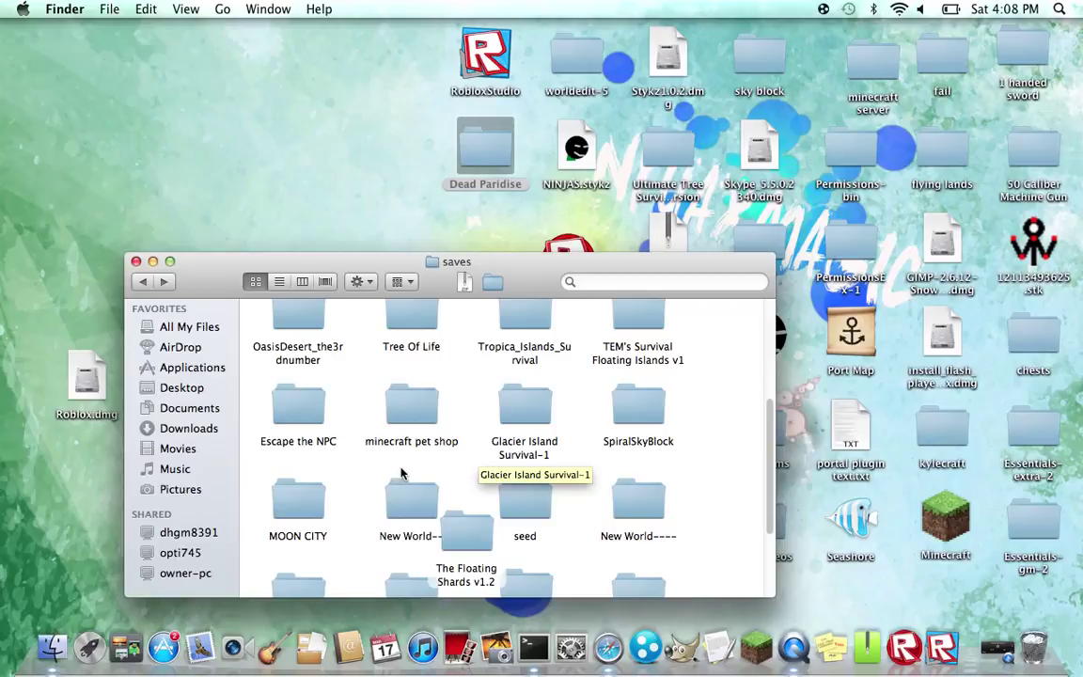
scroll(466, 481, down, 3)
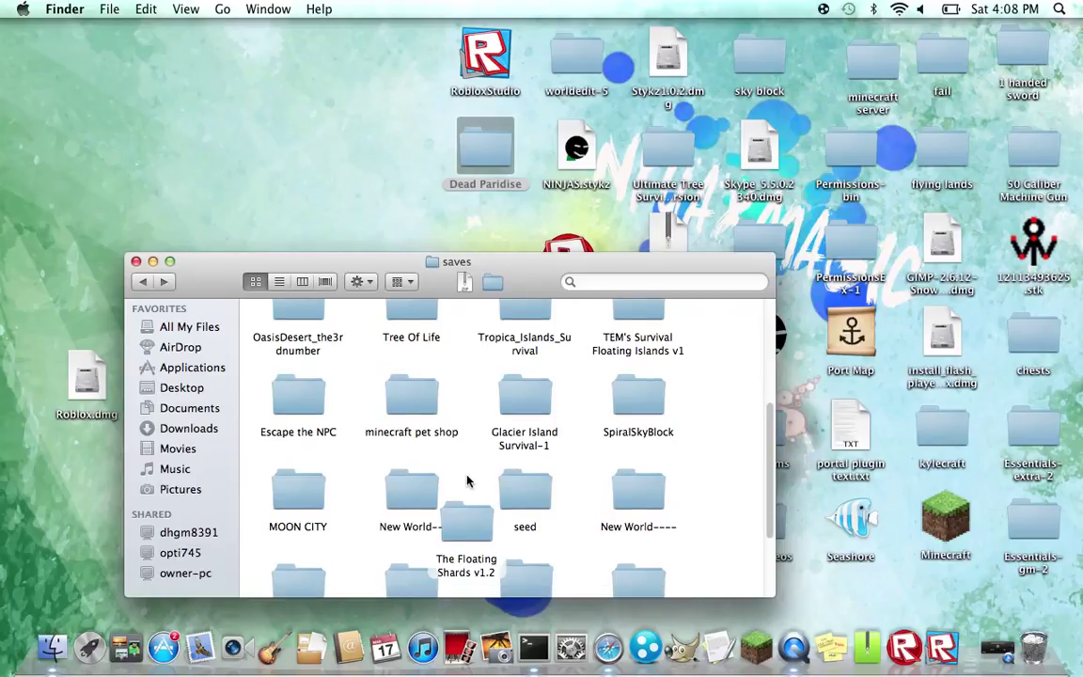
scroll(466, 481, up, 4)
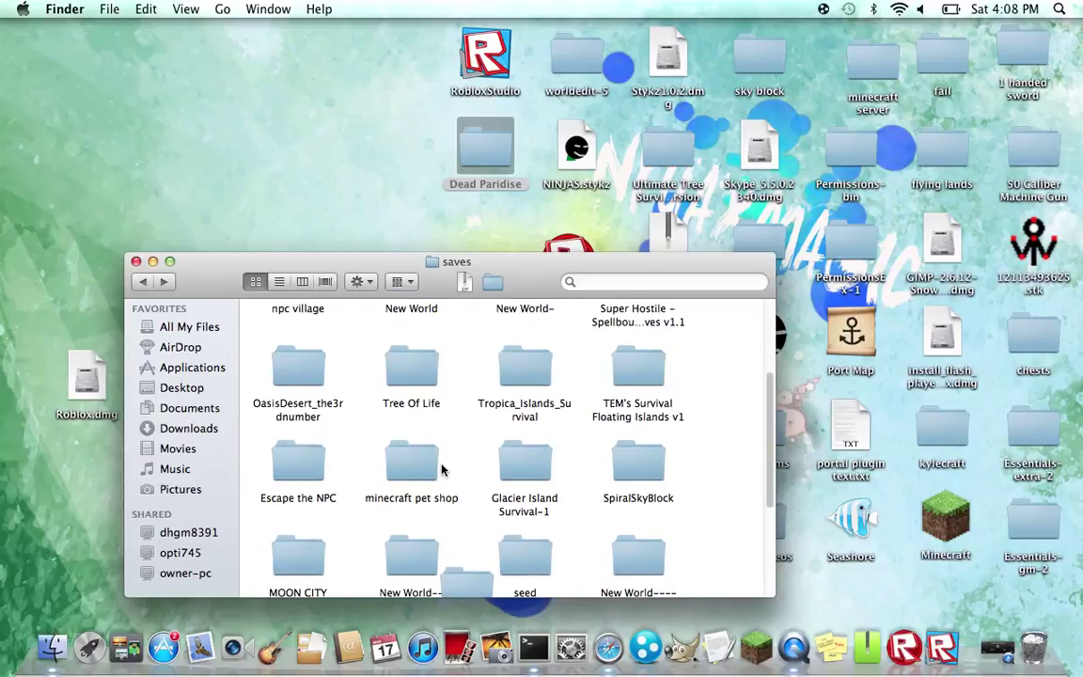
scroll(466, 475, down, 5)
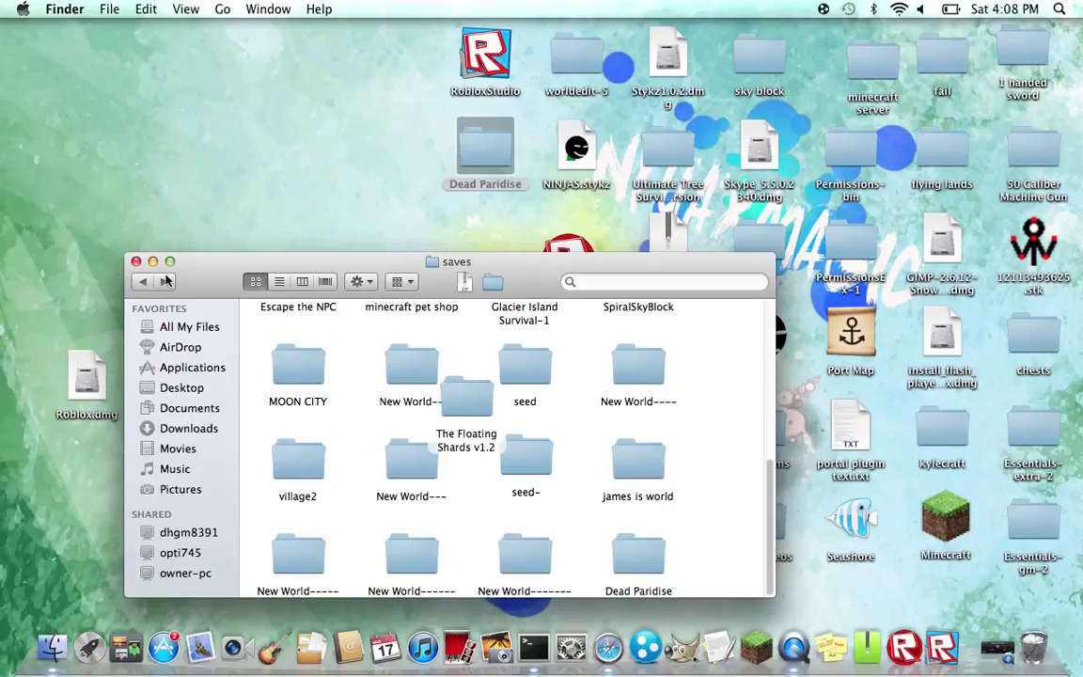
Step: Close the saves window, relaunch Minecraft and log in with the remembered account details
click(135, 261)
double_click(943, 524)
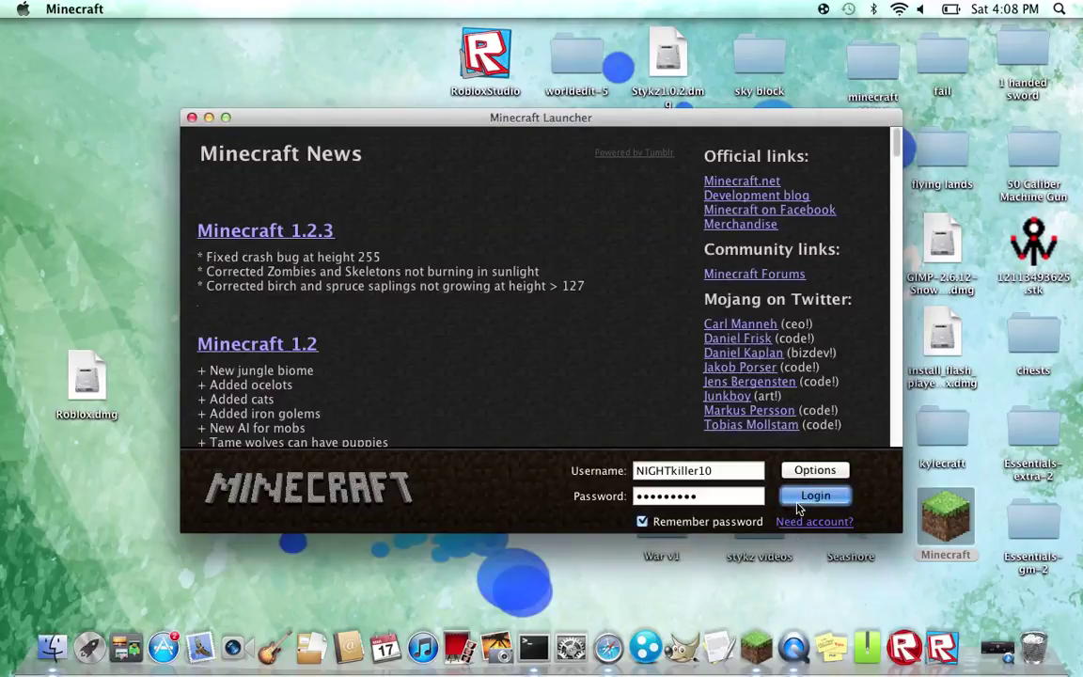
click(802, 500)
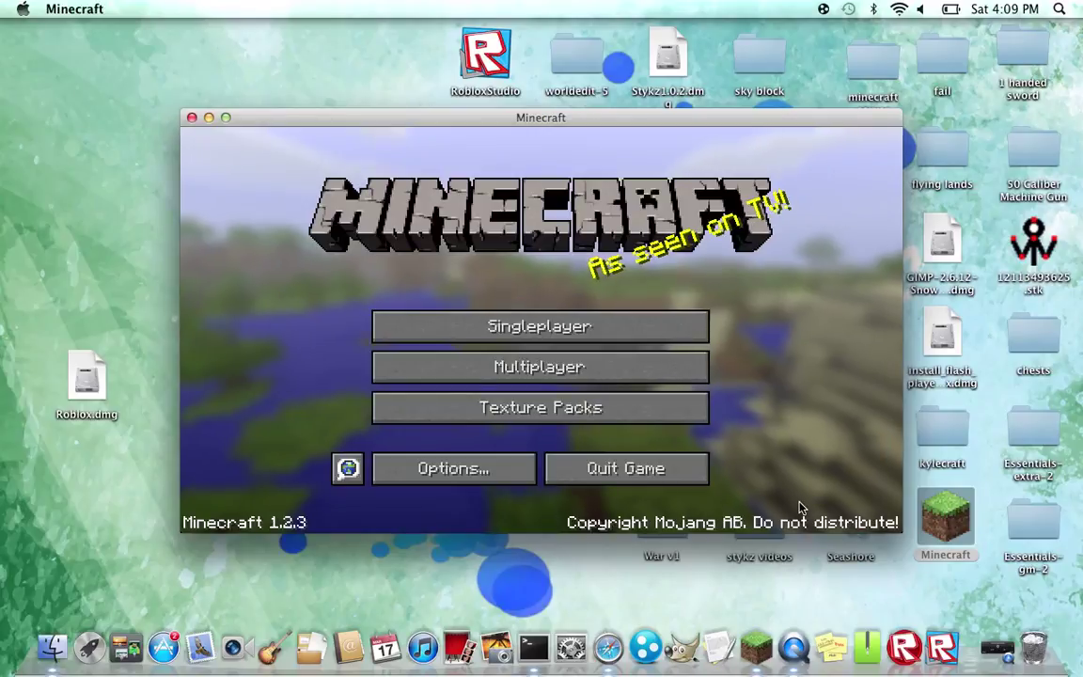
Step: Open the singleplayer world list and look through it for the newly installed maps
click(554, 325)
scroll(554, 324, down, 11)
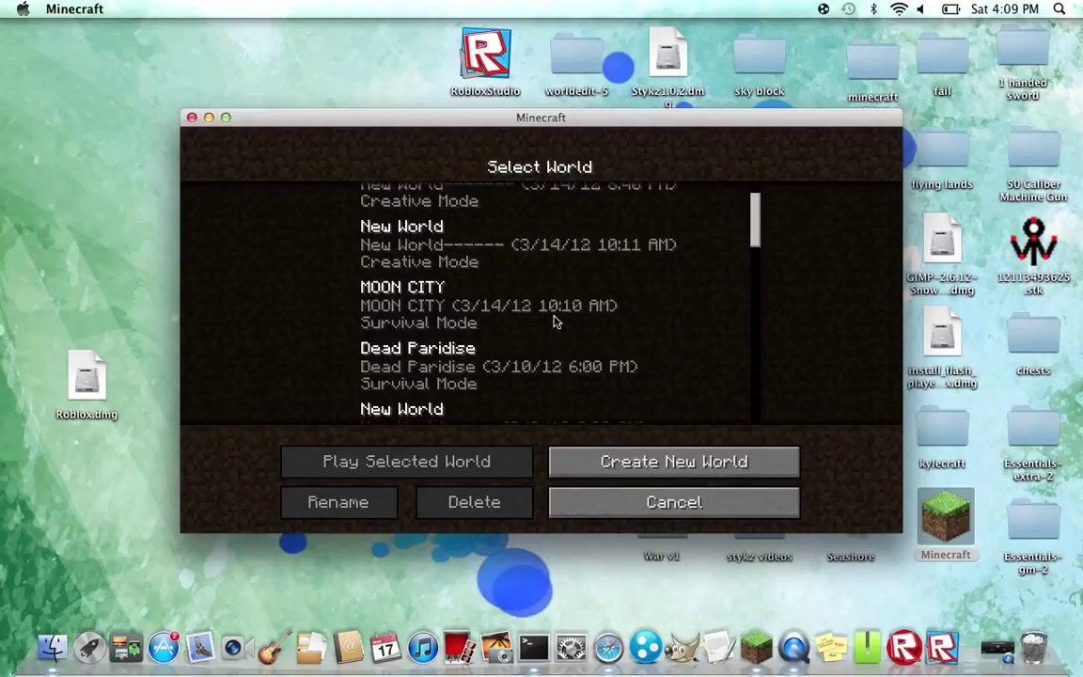
scroll(554, 324, down, 12)
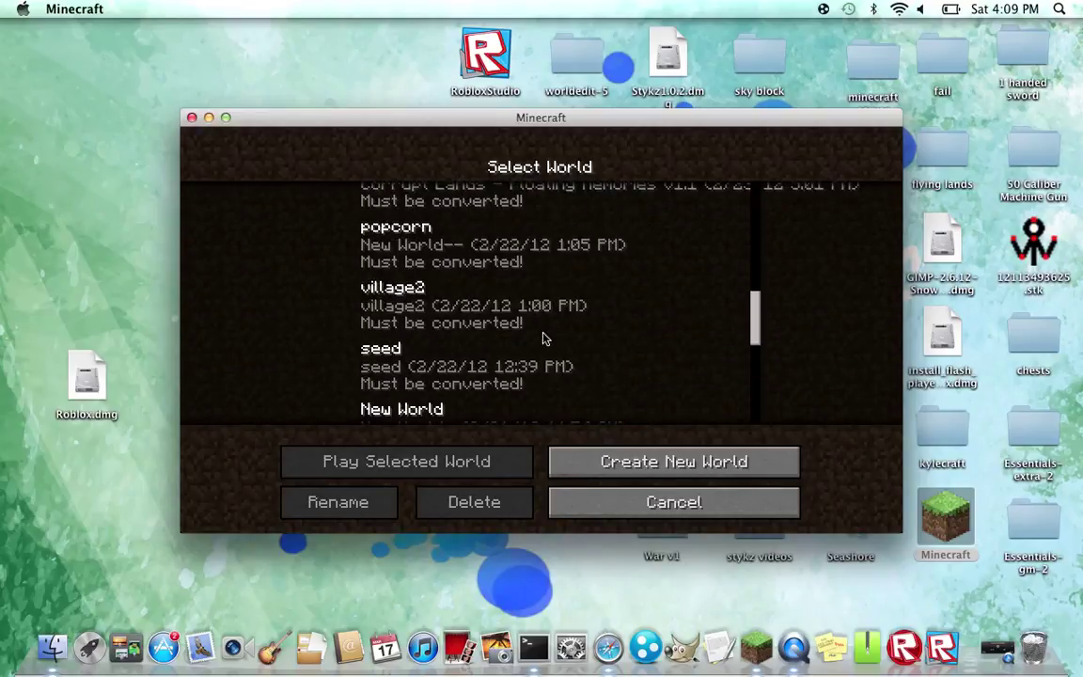
scroll(476, 377, down, 1)
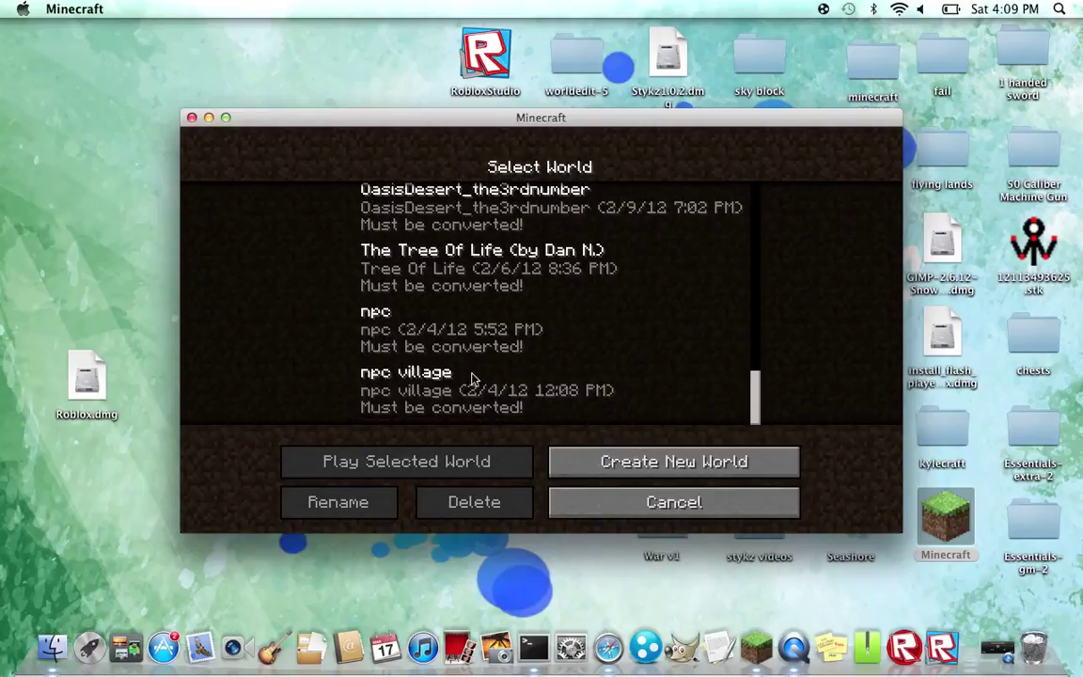
scroll(473, 377, up, 12)
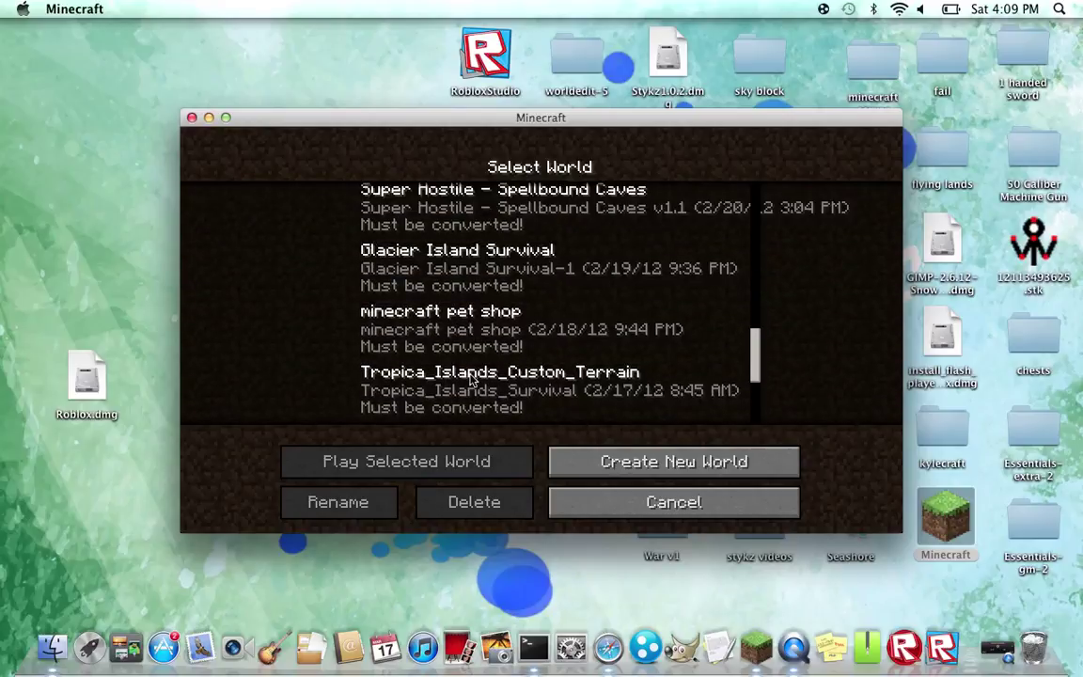
scroll(473, 377, down, 1)
scroll(473, 378, up, 5)
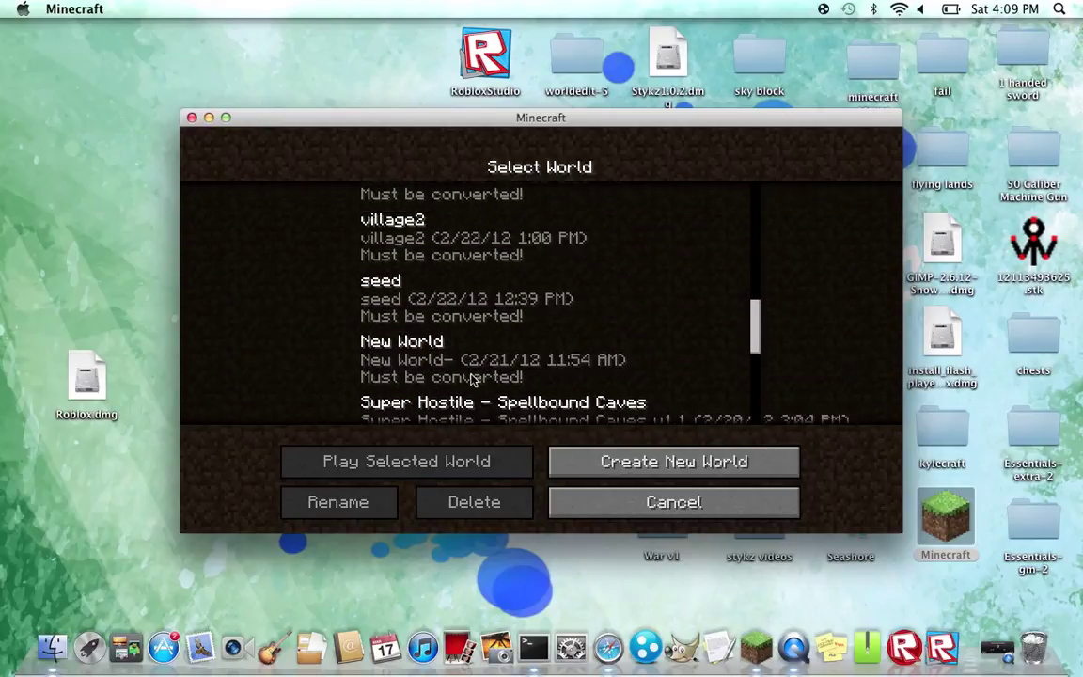
scroll(473, 379, up, 10)
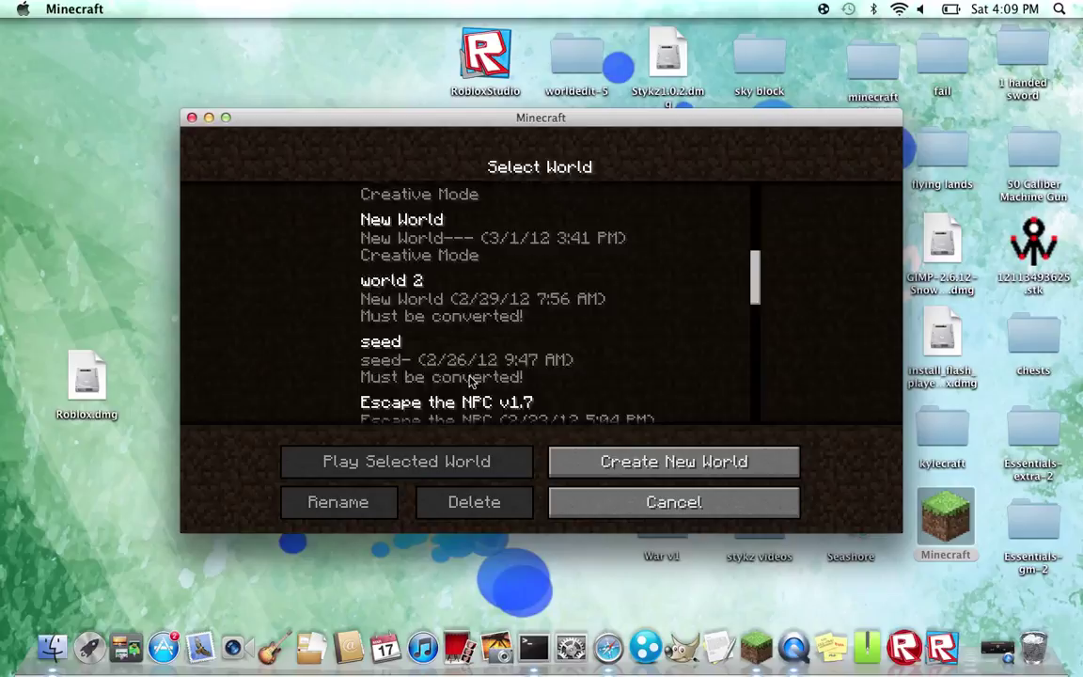
scroll(473, 379, up, 5)
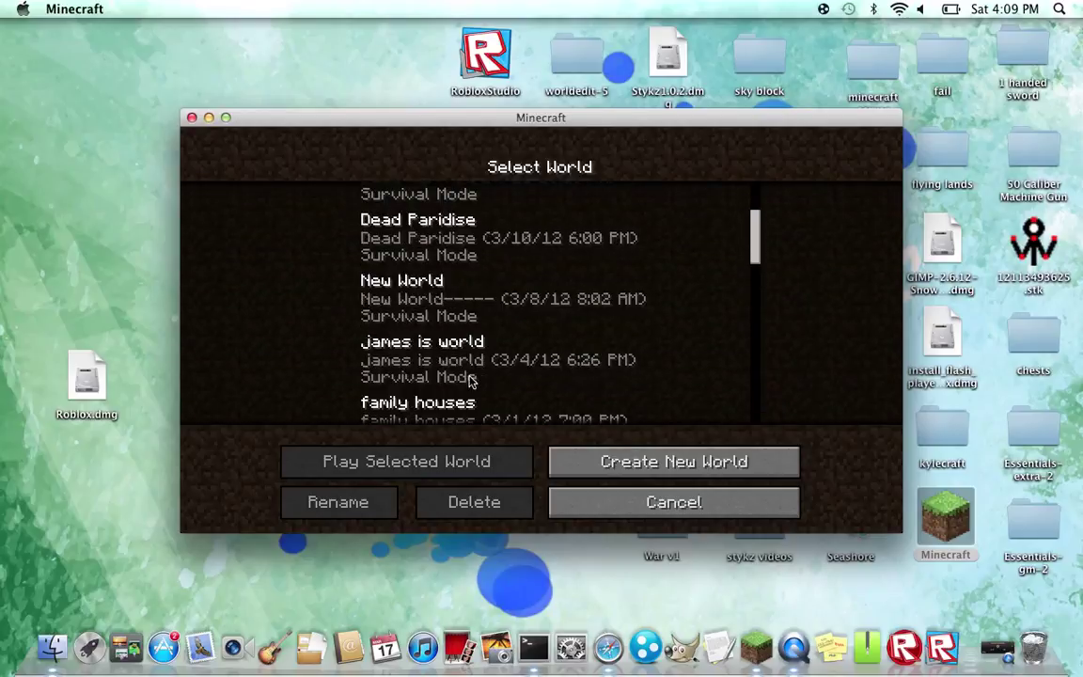
Step: Load a survival world from the list and cross the ice to the chest beside the light blue wool sign
click(461, 341)
click(406, 331)
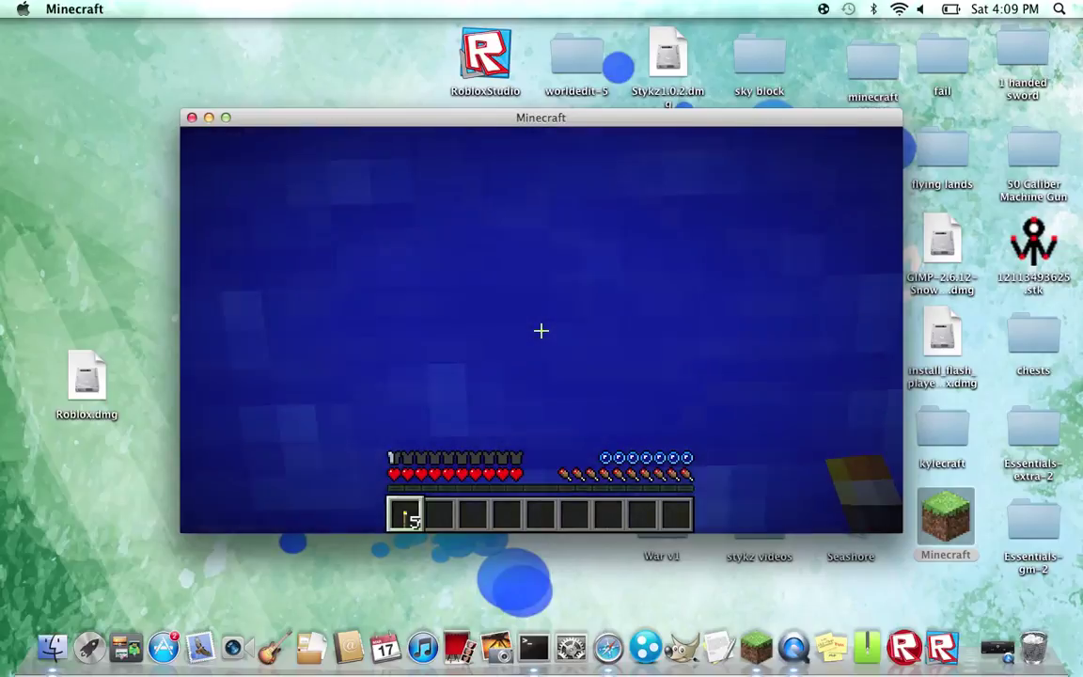
key(space)
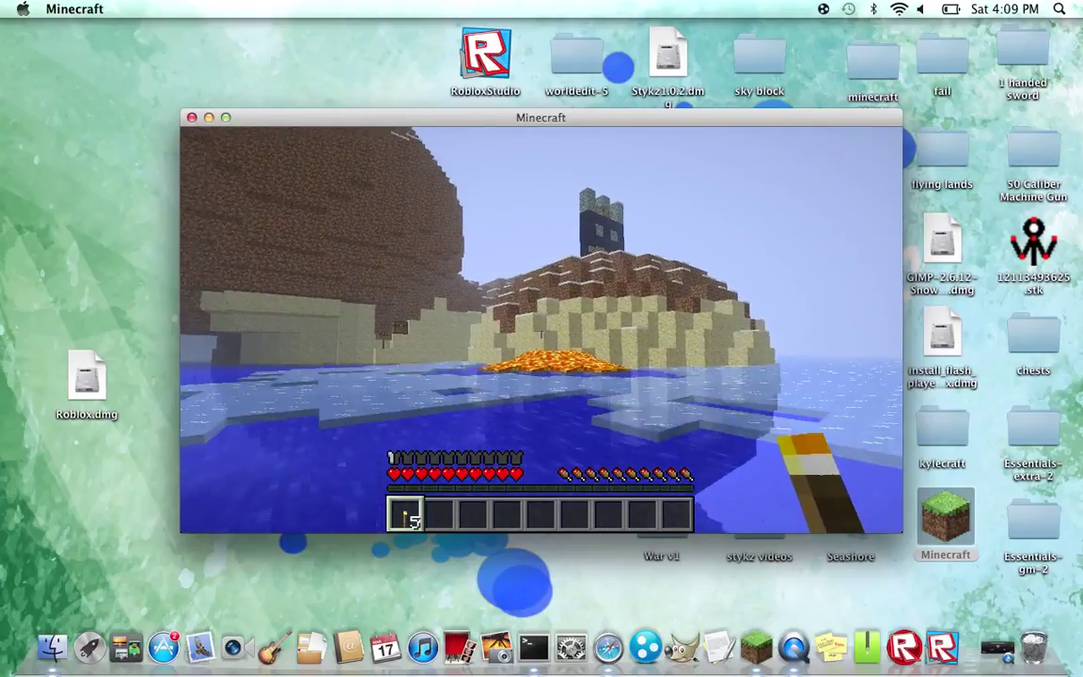
key(w)
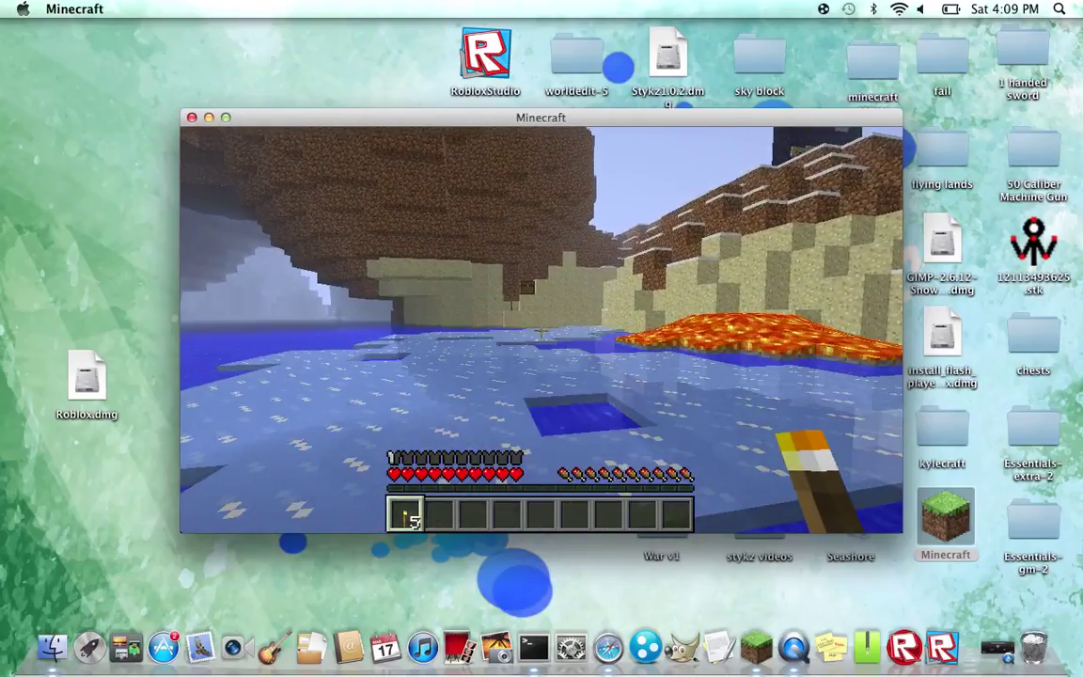
key(w)
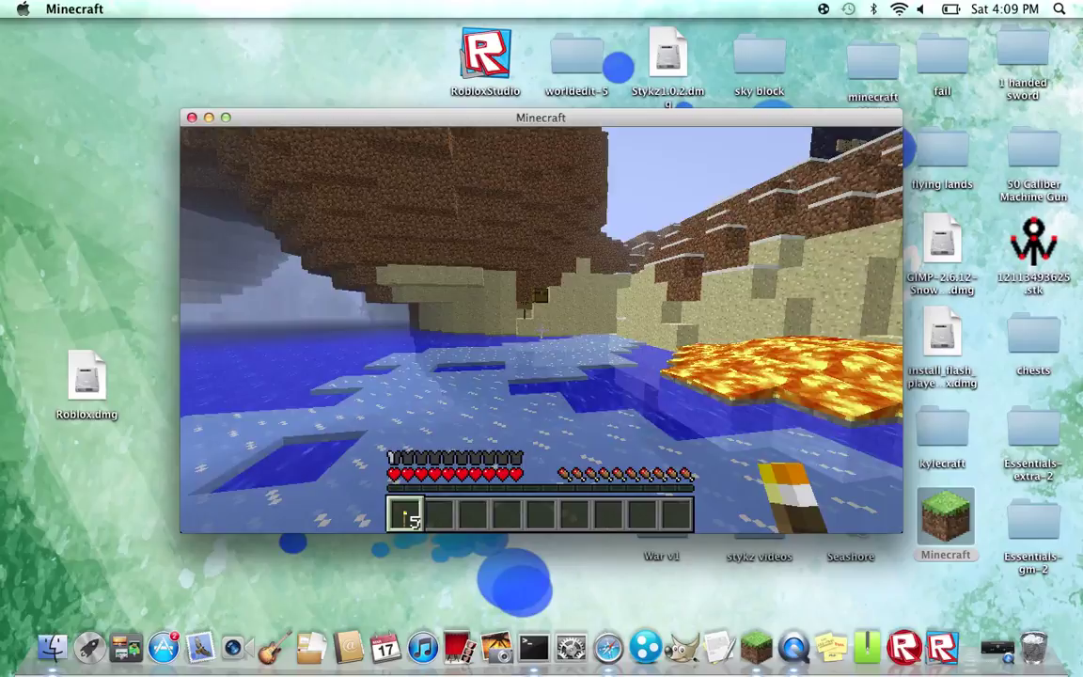
key(w)
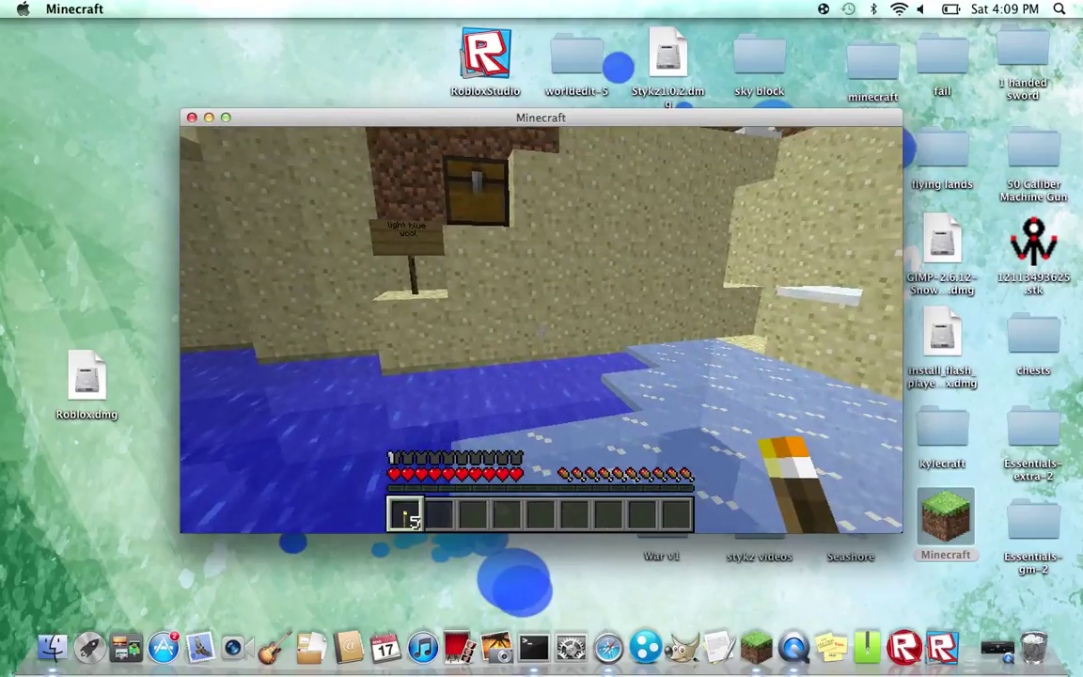
key(w)
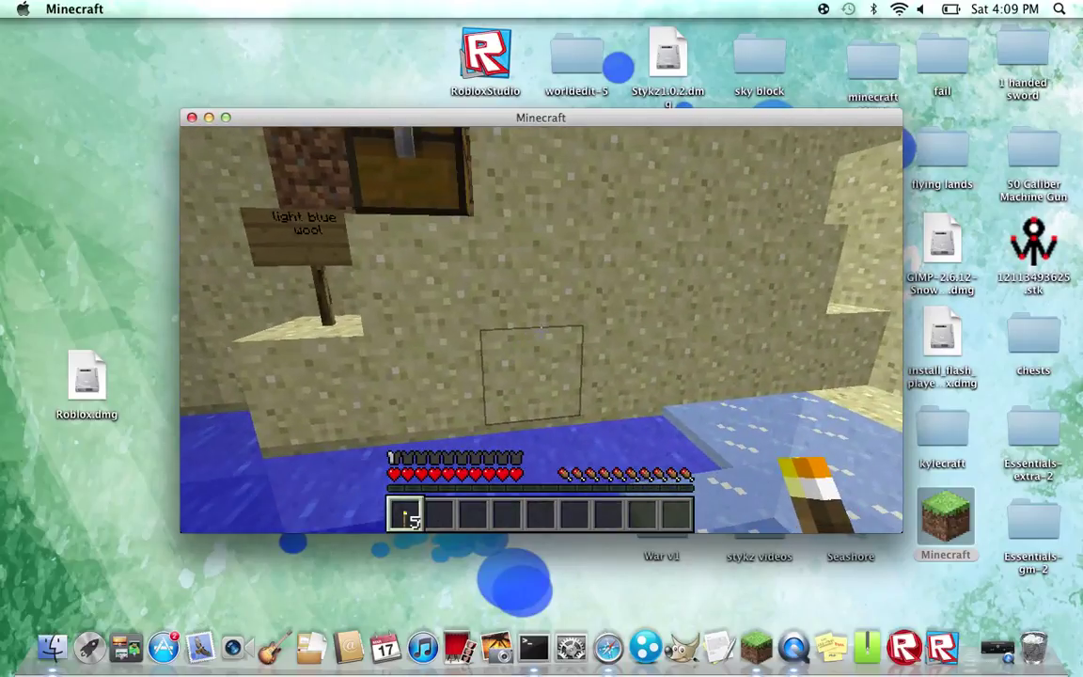
key(w)
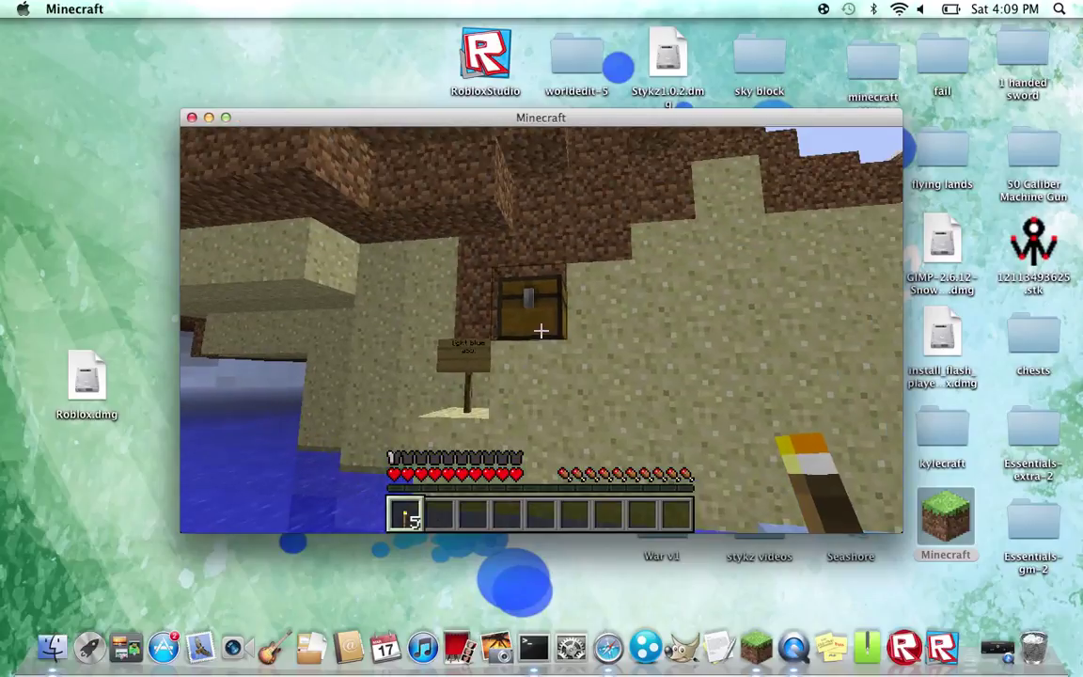
Step: Open the chest, move nine Light Blue Wool blocks into the inventory and close the chest
right_click(540, 330)
shift+click(550, 287)
shift+click(541, 261)
shift+click(540, 231)
shift+click(564, 232)
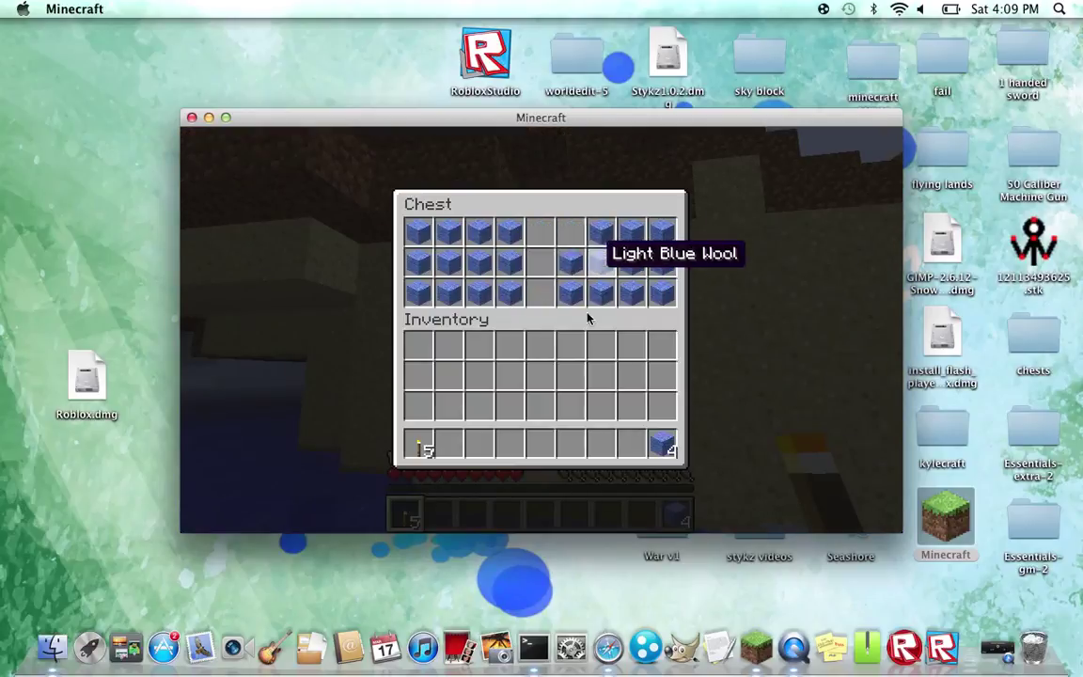
shift+click(594, 293)
shift+click(569, 293)
shift+click(601, 262)
shift+click(601, 231)
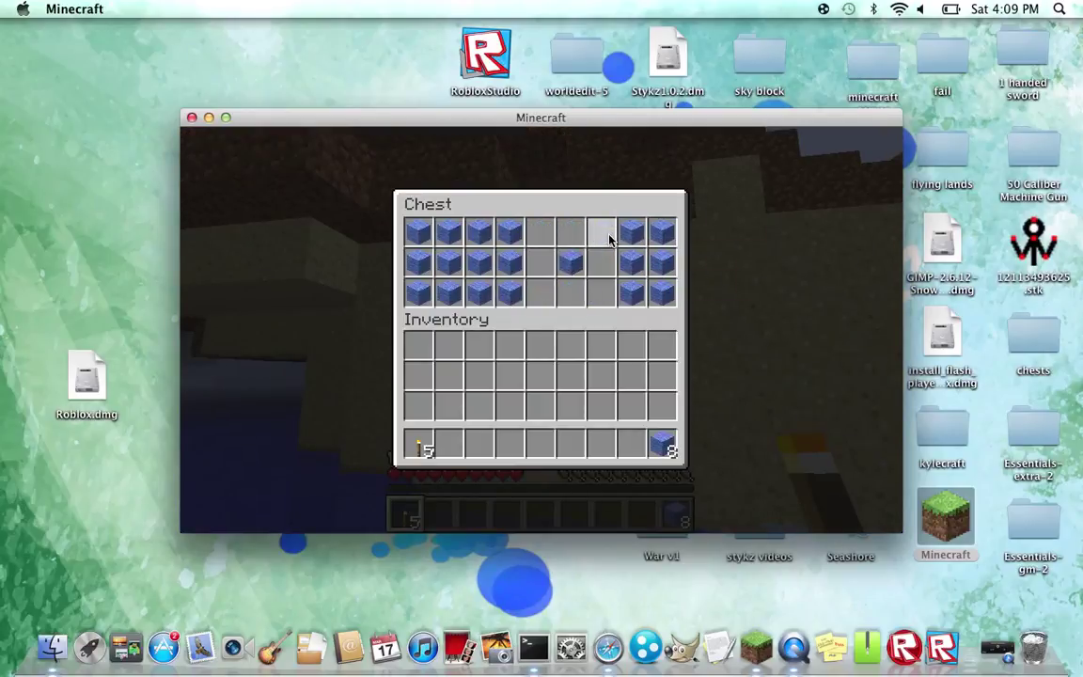
shift+click(569, 262)
key(e)
Step: Save the world, quit to the title screen and close the Minecraft window
key(Escape)
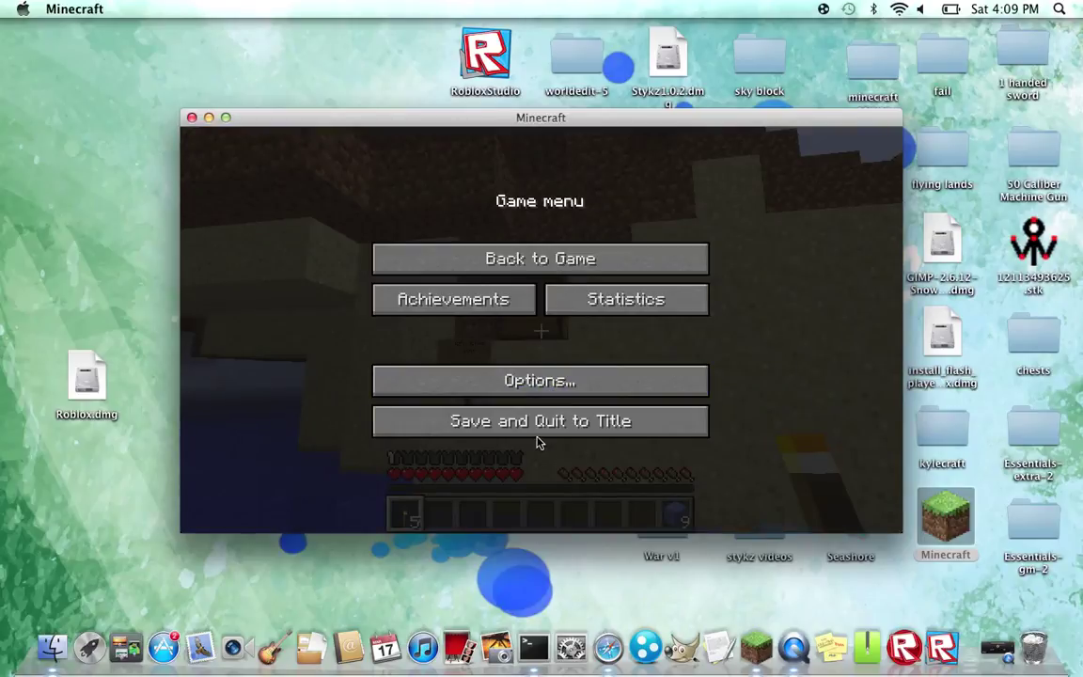
click(538, 432)
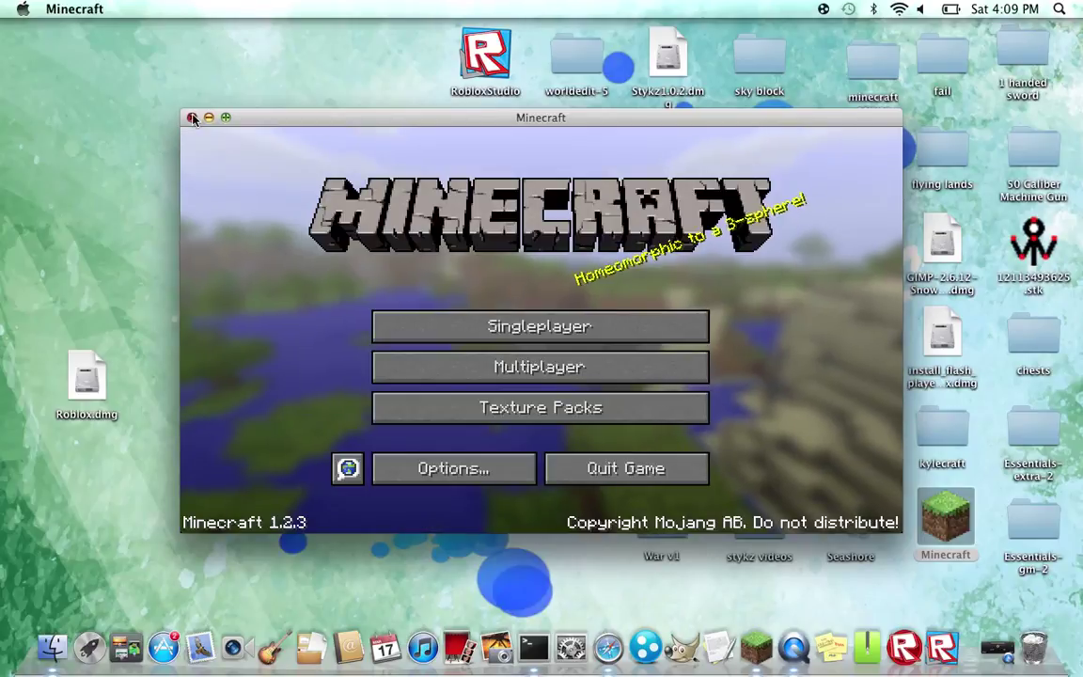
click(192, 117)
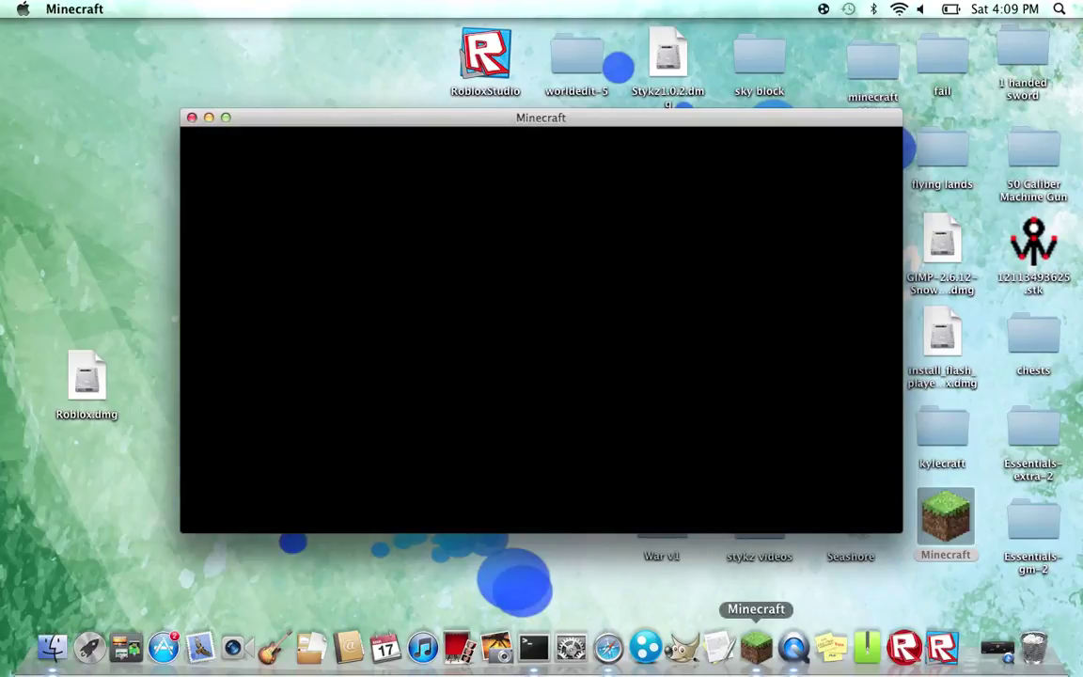